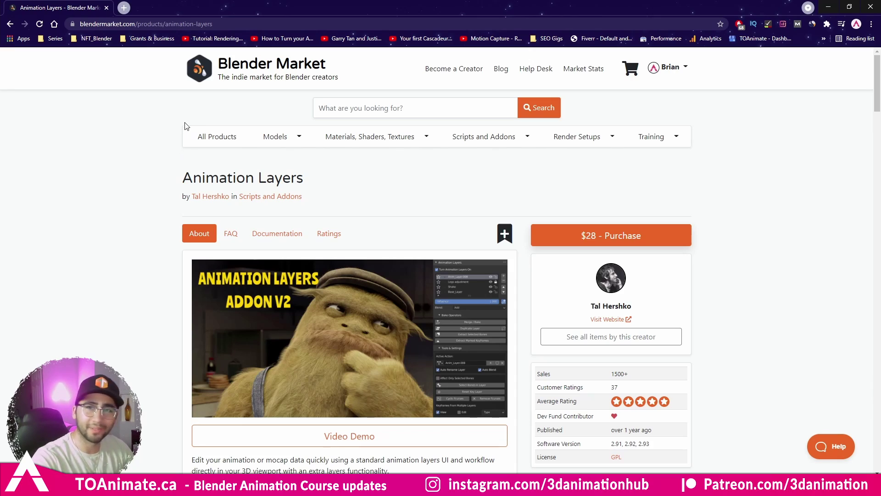
Look over the Animation Layers product page, including the sales and customer rating details.
scroll(135, 154, "down", 1)
key("ctrl+a")
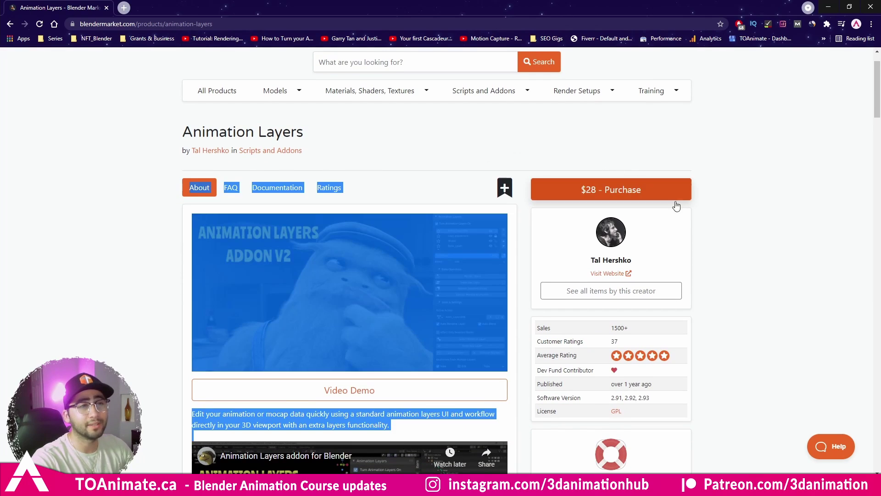
left_click(415, 164)
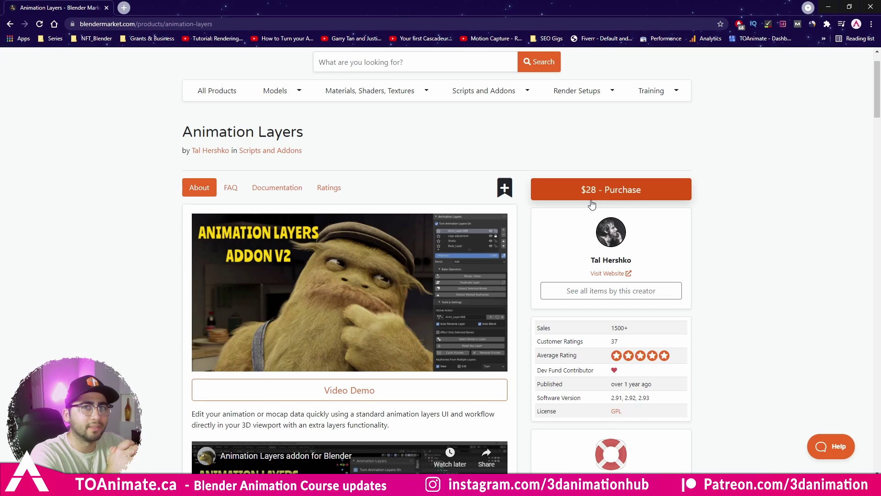
scroll(490, 142, "down", 1)
left_click_drag(538, 281, 628, 279)
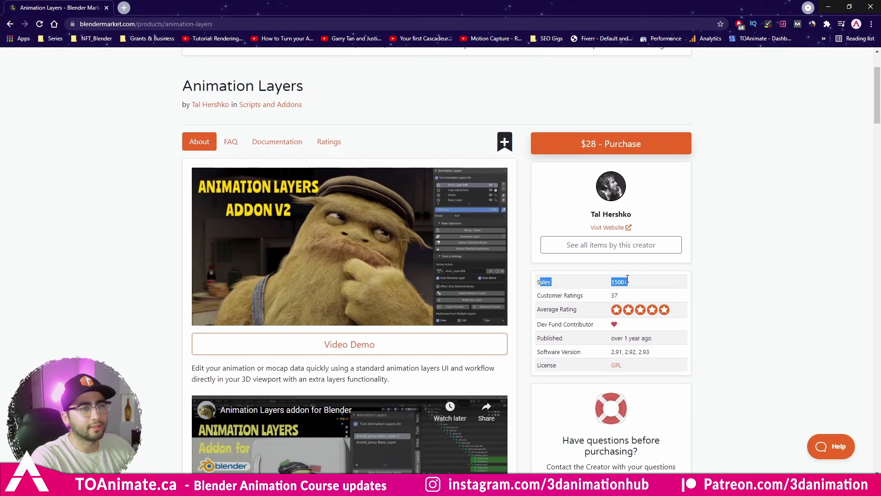
left_click(638, 284)
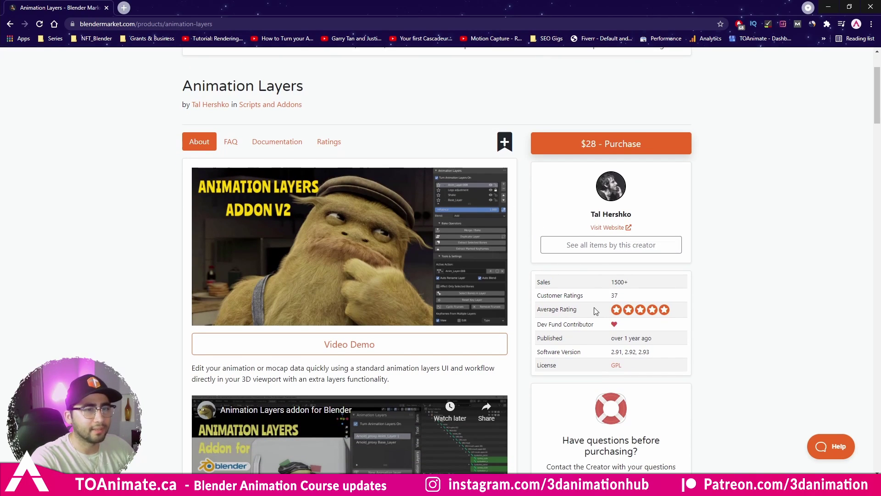
left_click_drag(595, 311, 597, 358)
left_click(624, 296)
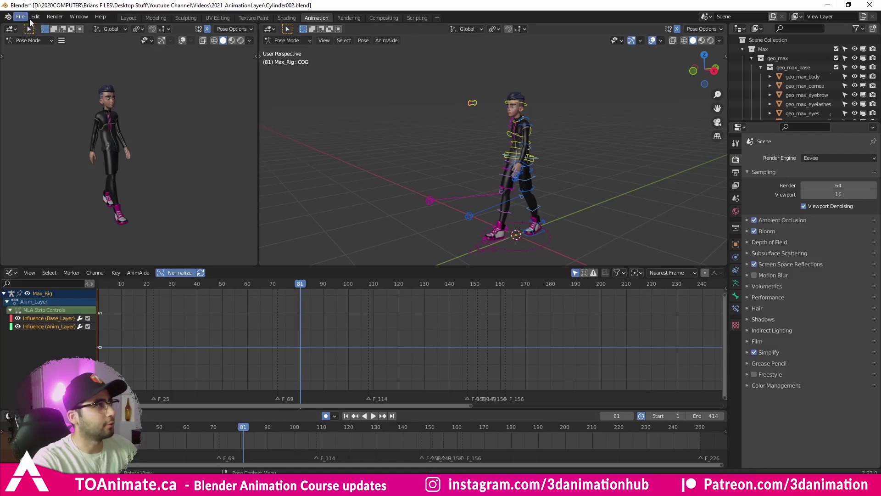
Switch to Blender and open the add-on preferences.
left_click(35, 17)
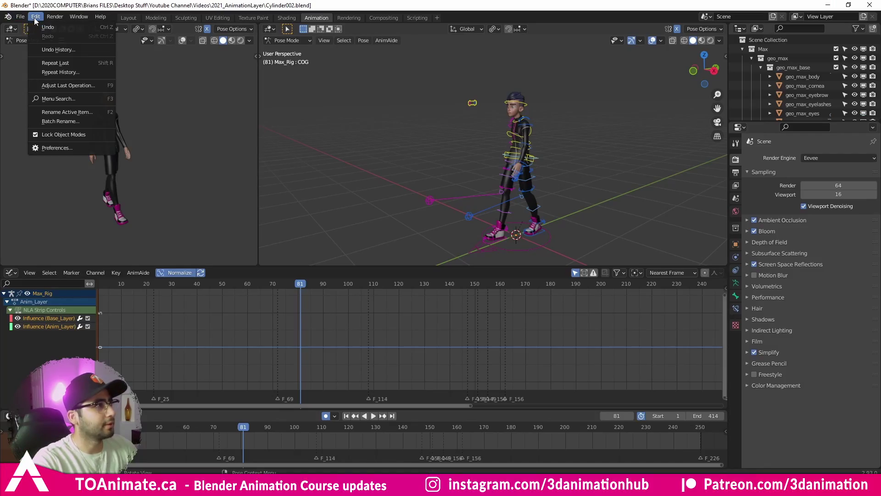
left_click(44, 150)
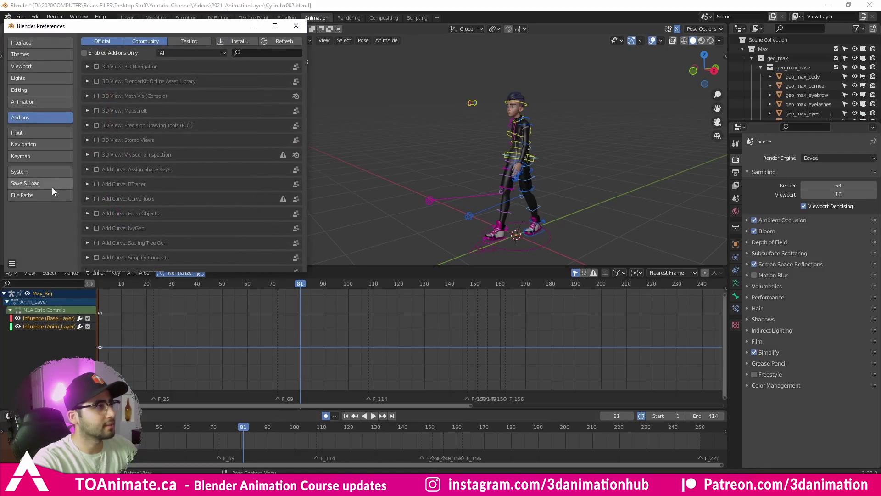
left_click(234, 41)
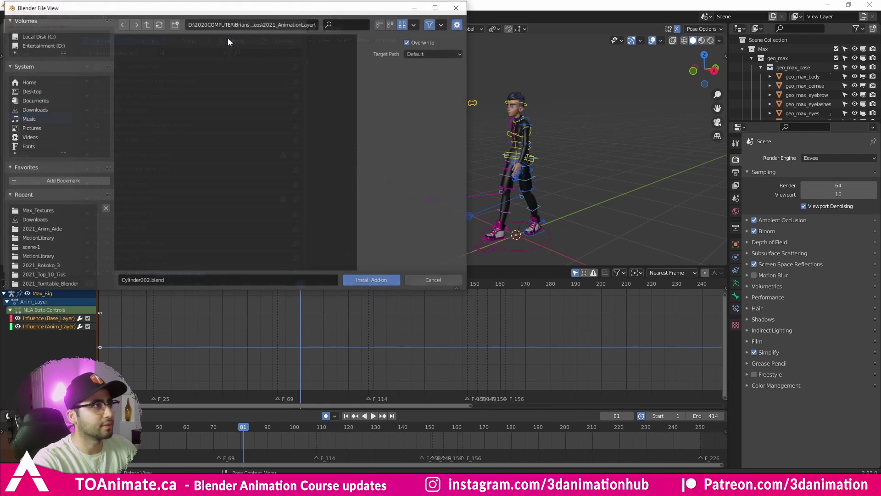
left_click(36, 109)
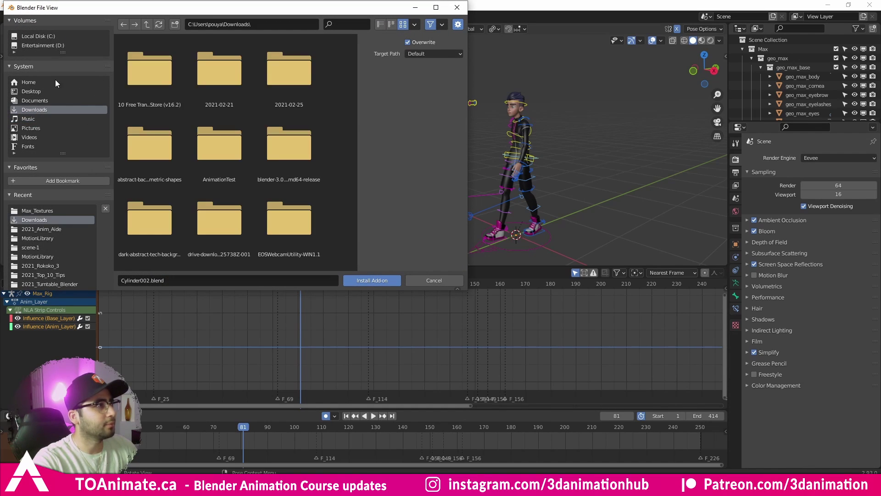
left_click(434, 281)
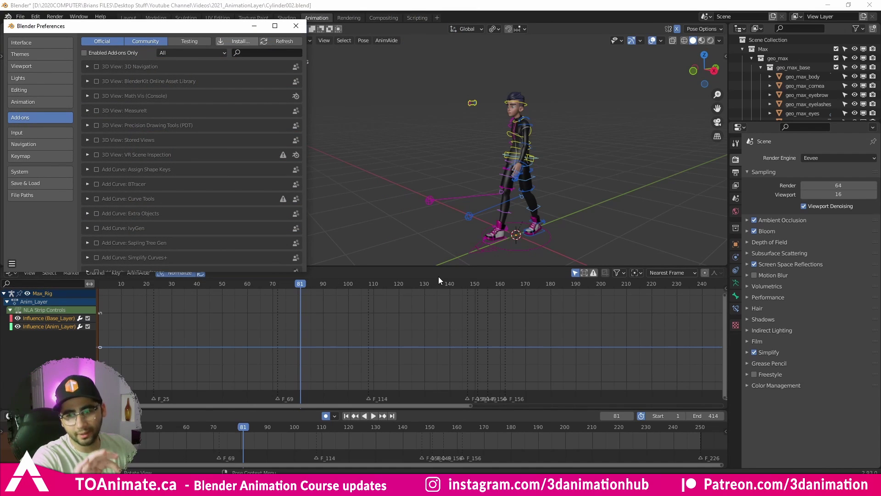
Filter the add-ons by "layers", save the preferences and close them.
left_click(261, 52)
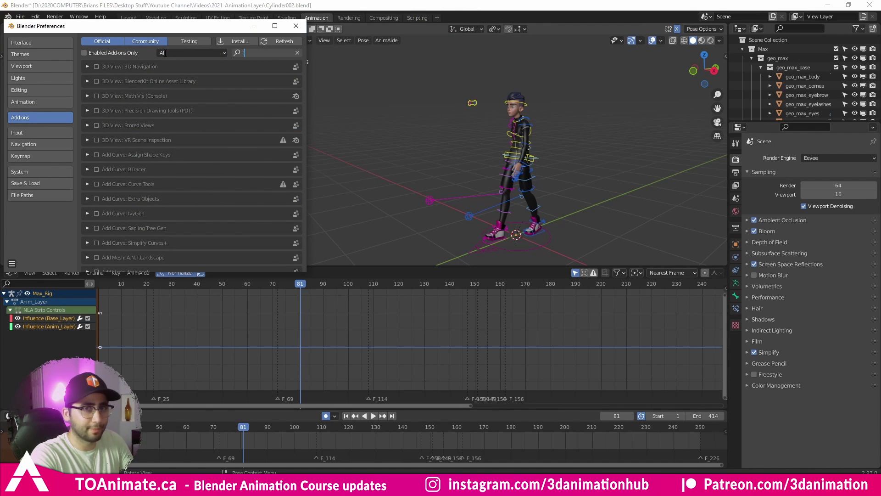
type("layers")
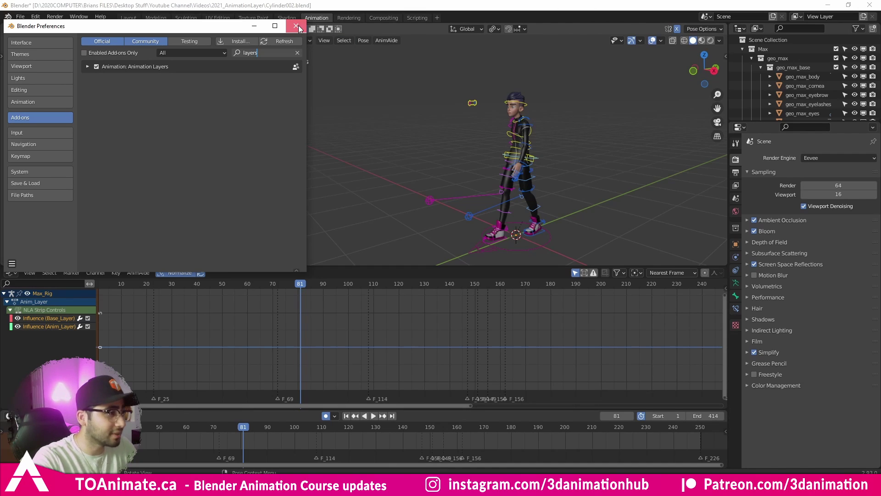
left_click(12, 264)
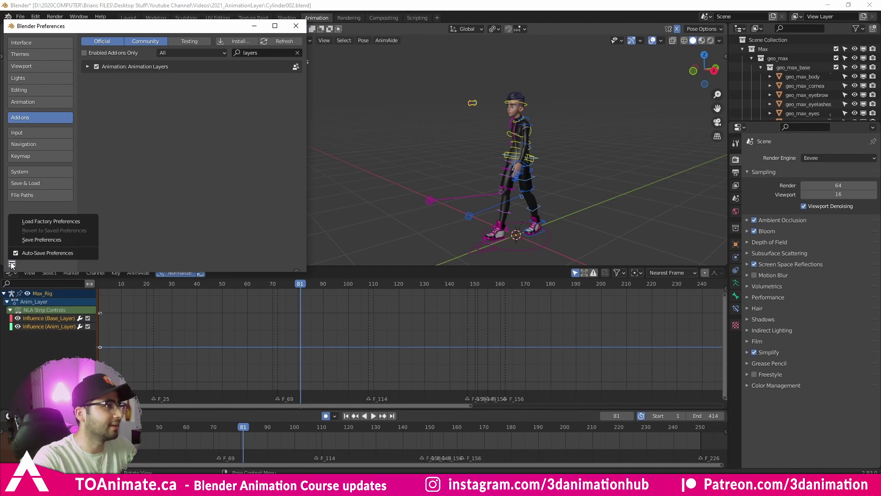
left_click(32, 239)
left_click(296, 26)
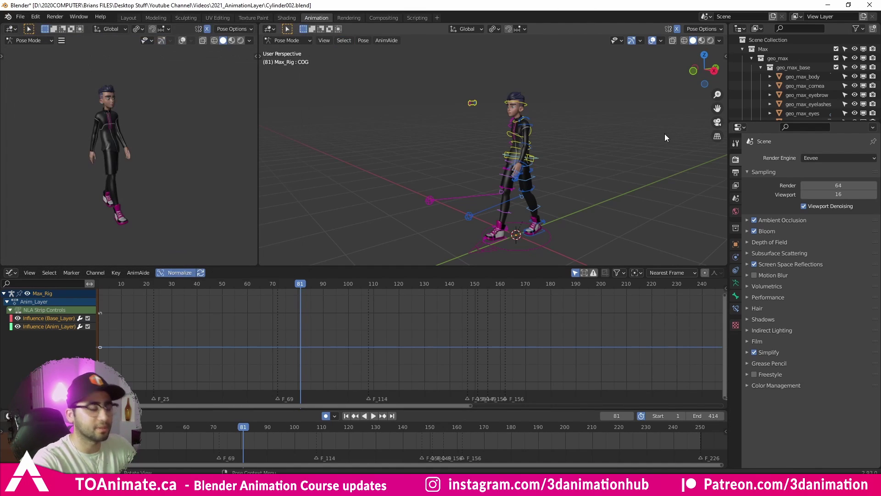
Turn on Animation Layers for the Max rig and add a base layer with a second layer above it.
key("n")
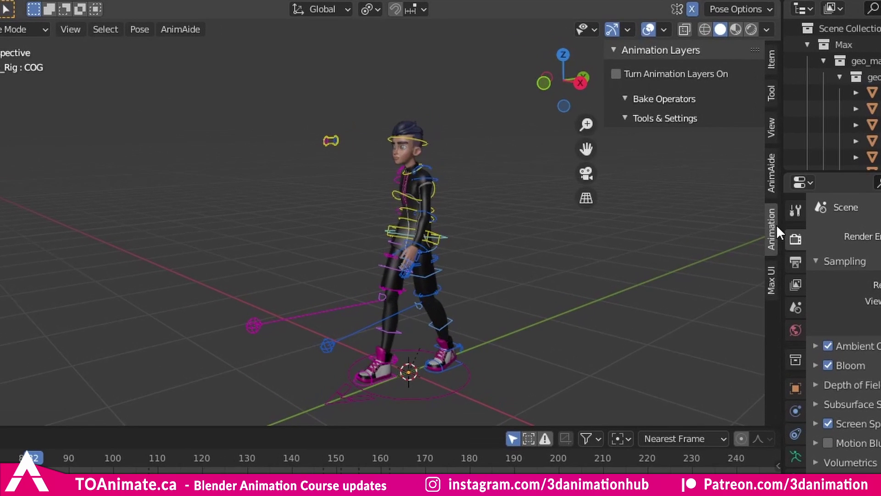
left_click(623, 75)
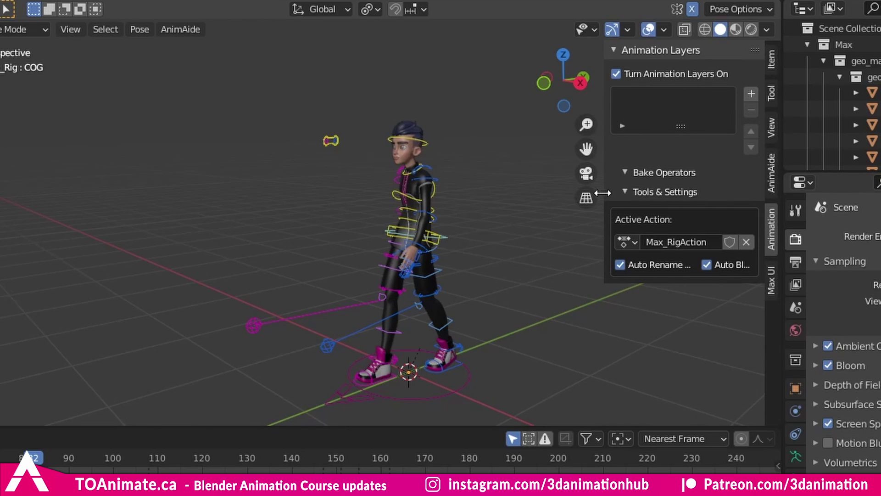
left_click_drag(602, 193, 542, 193)
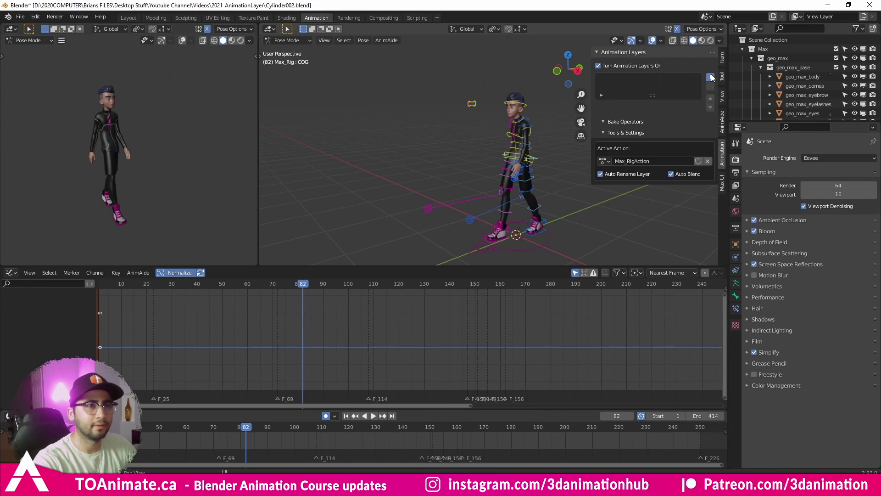
left_click(695, 71)
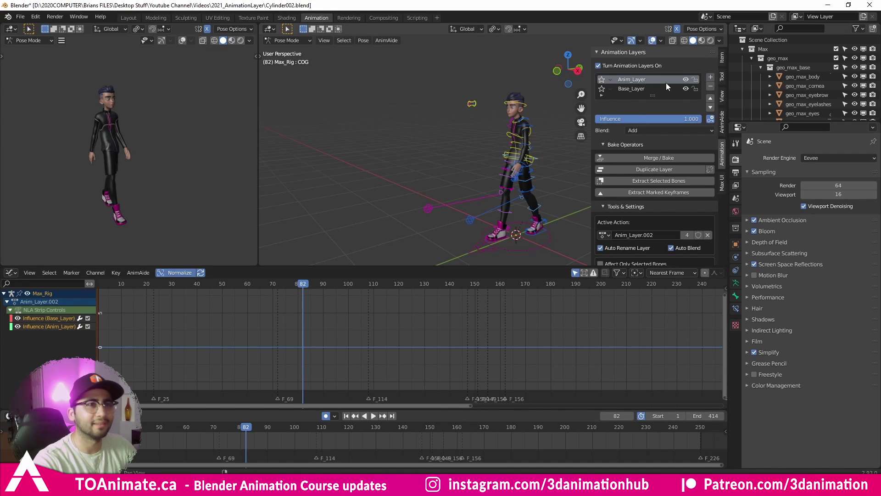
Play the base layer's walk animation from frame 1 and examine its keyframes.
left_click(633, 89)
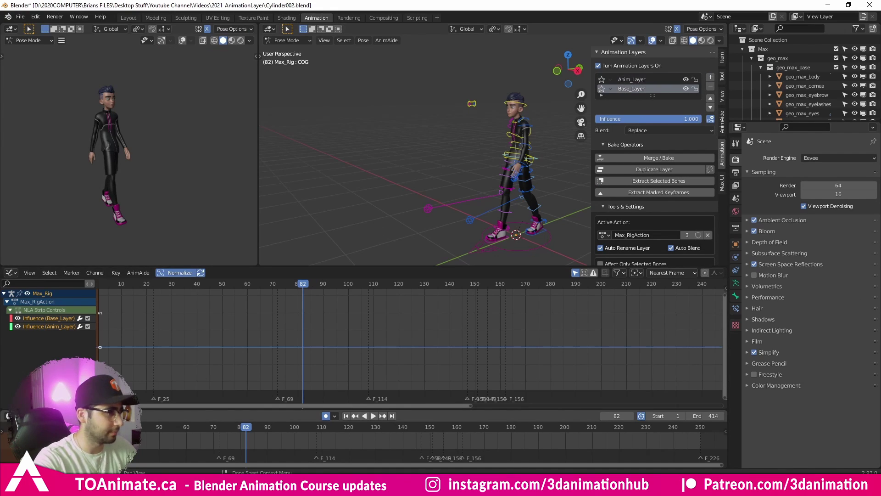
key("shift+Left")
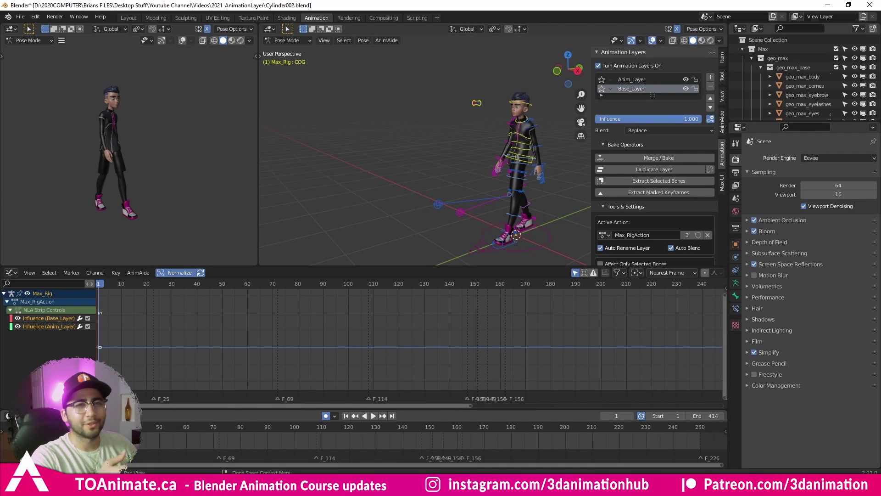
scroll(91, 142, "up", 3)
middle_click_drag(90, 142, 146, 172)
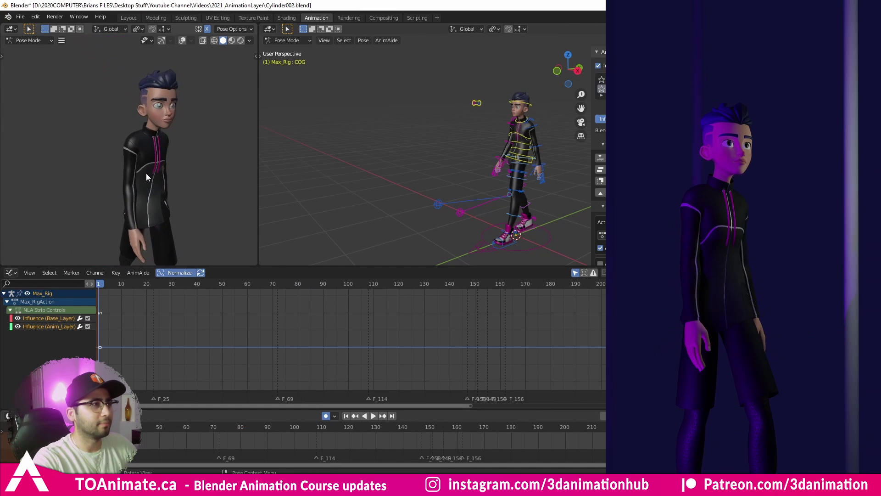
scroll(136, 179, "down", 3)
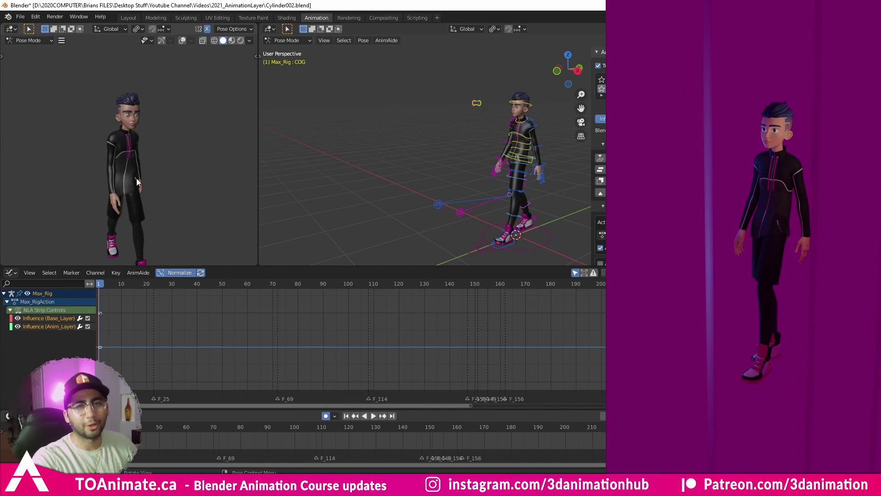
middle_click_drag(350, 205, 324, 187, "shift")
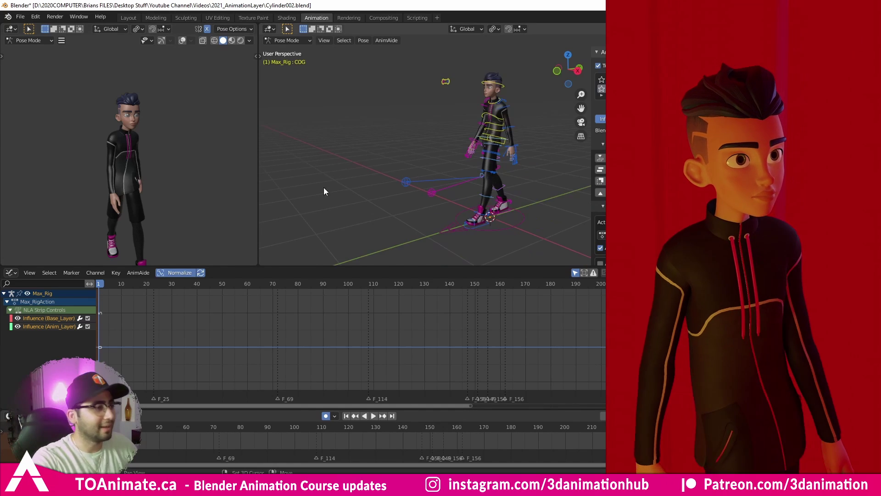
key("space")
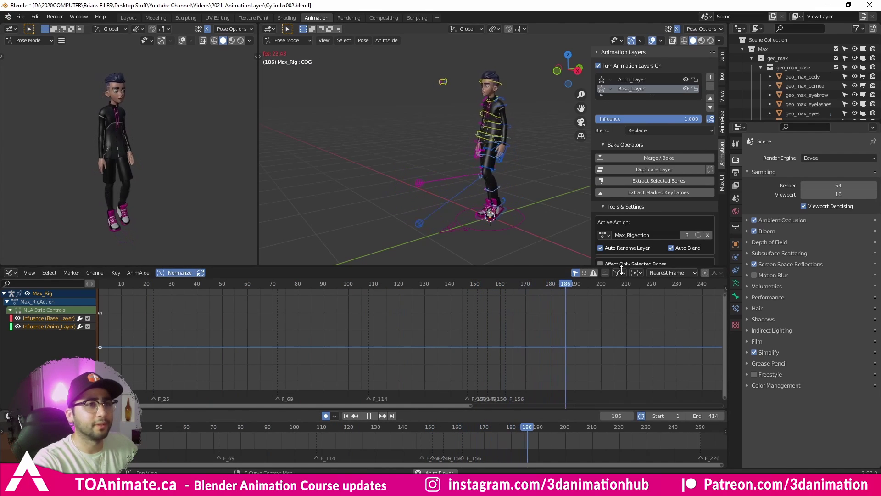
left_click(598, 92)
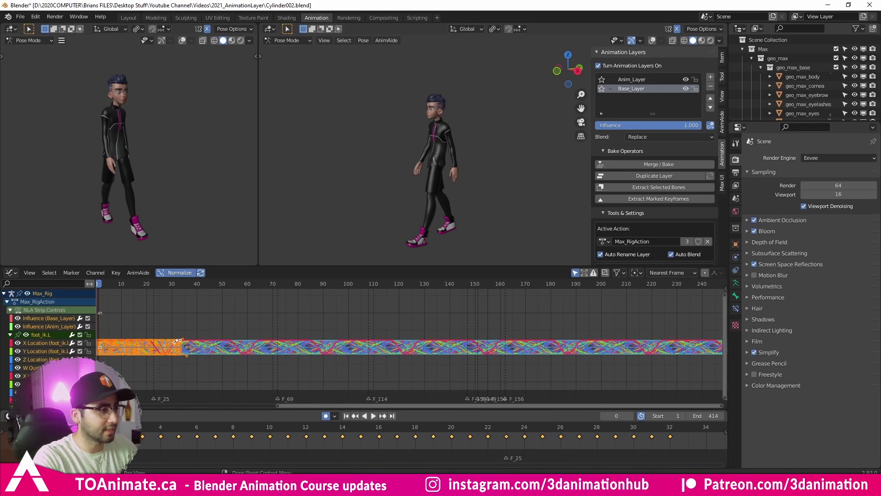
key("space")
key("space")
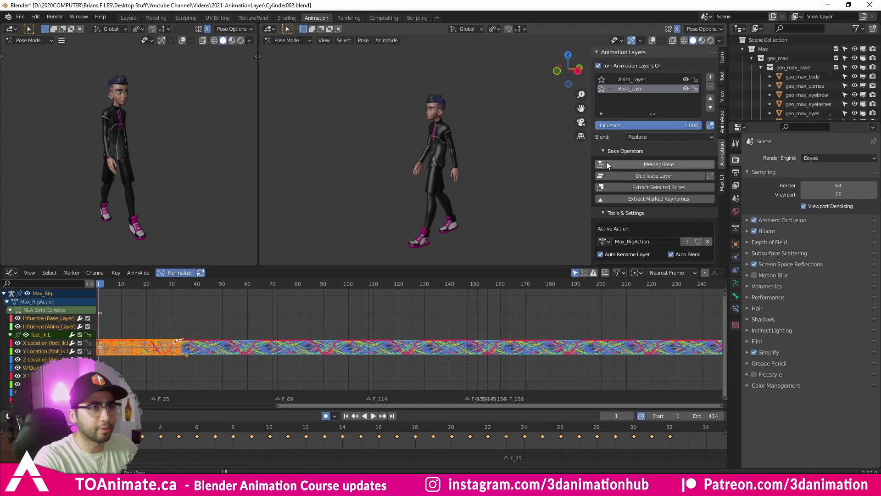
Make the layer above the base layer active, preview the animation briefly and return to frame 1.
left_click(625, 78)
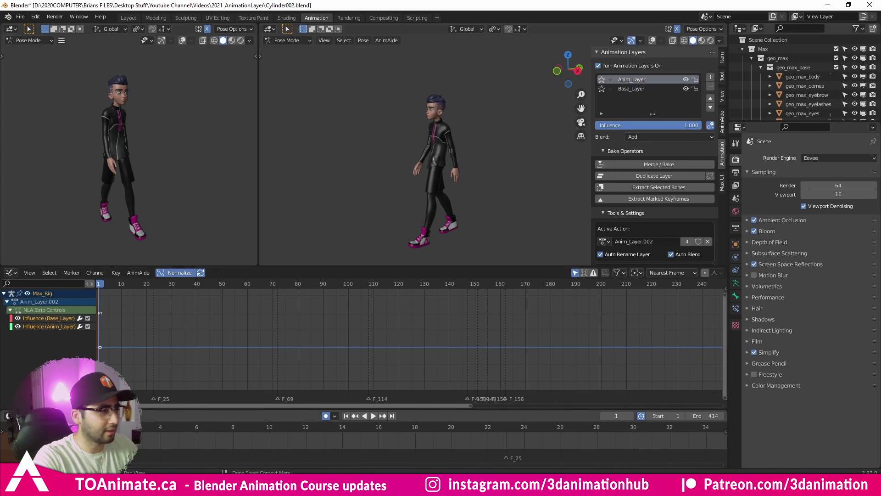
key("space")
key("space")
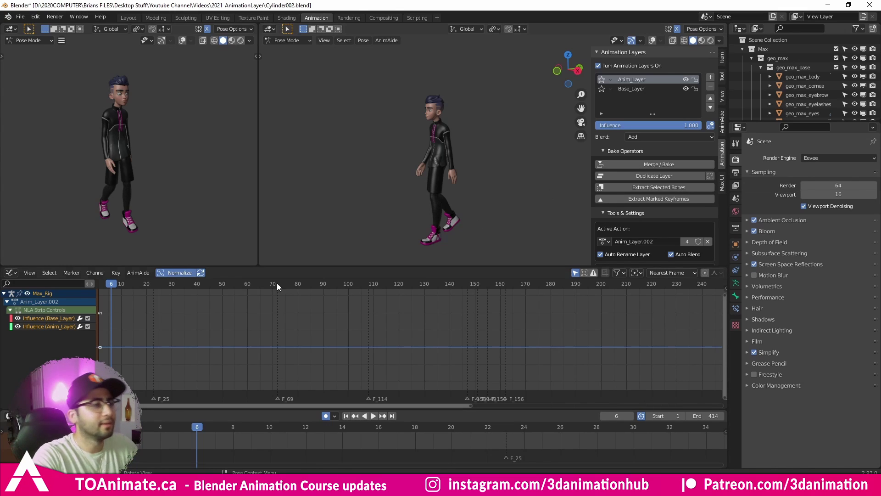
key("shift+Left")
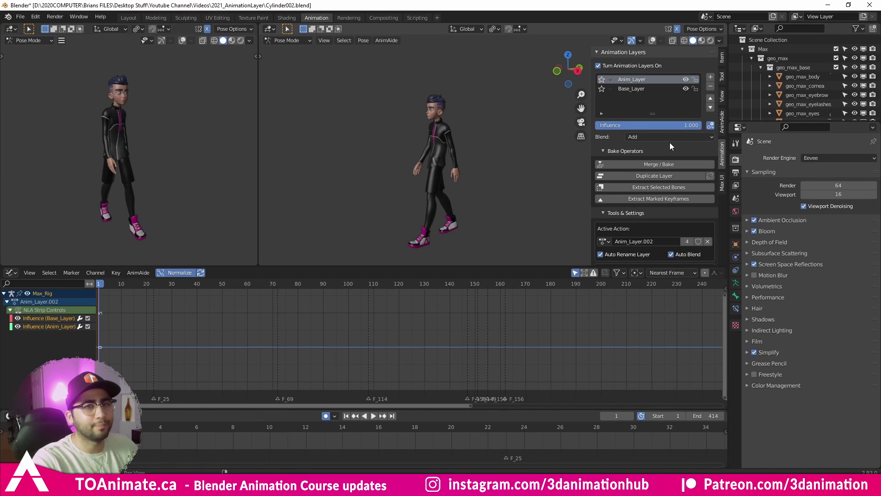
Show the viewport overlays again and move the rig's COG control slightly down and back at frame 1.
scroll(466, 156, "up", 5)
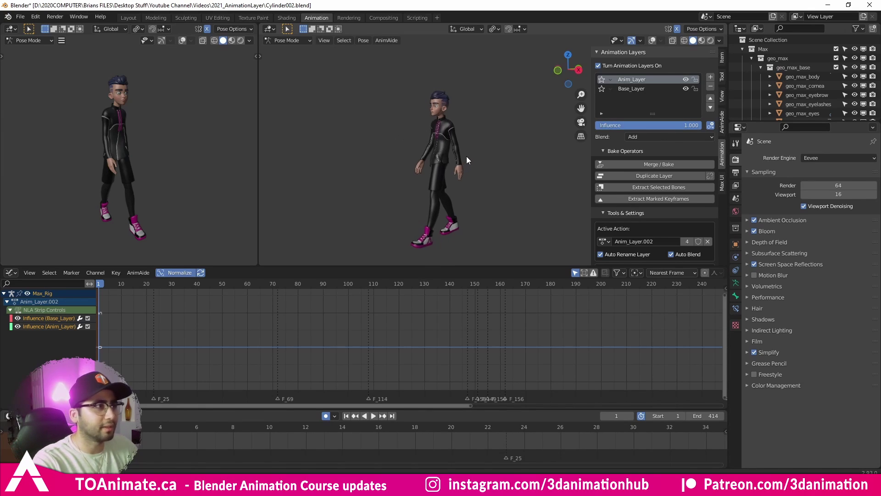
key("shift+alt+z")
left_click(446, 129)
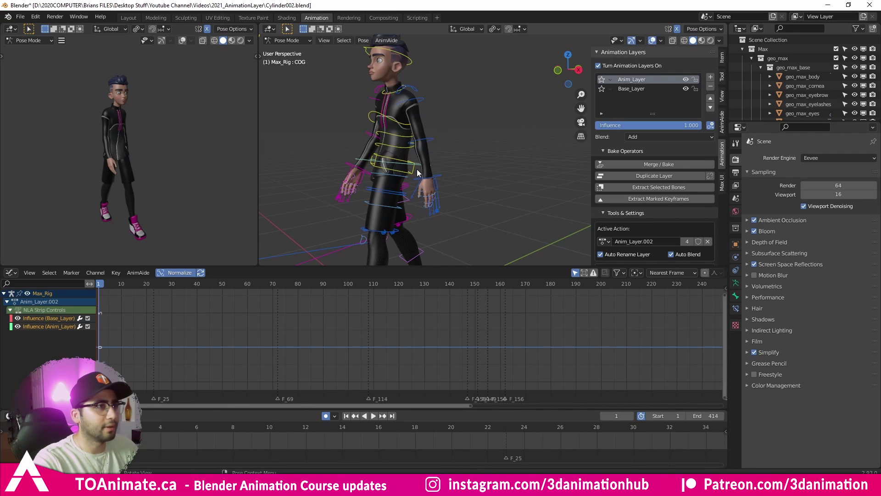
left_click(409, 162)
middle_click_drag(408, 161, 393, 145)
key("shift+space")
key("g")
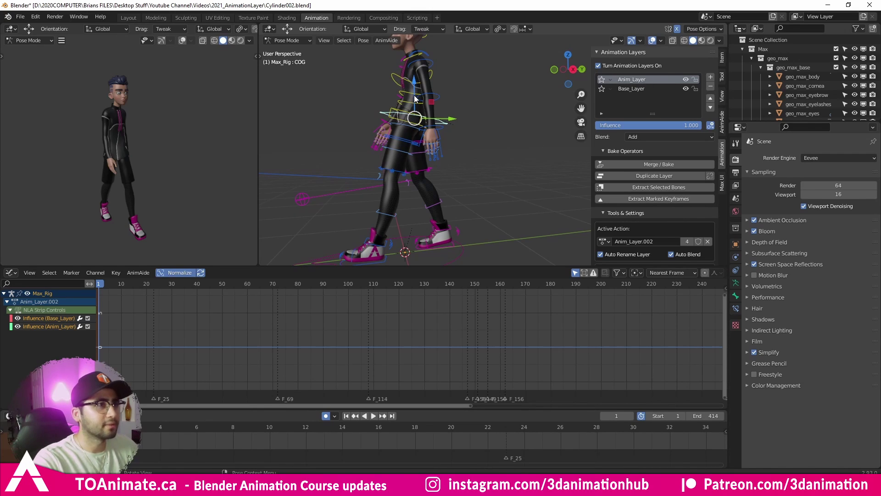
left_click_drag(414, 118, 416, 121)
Rotate the COG control so that the character's torso leans backward.
key("shift+space")
key("r")
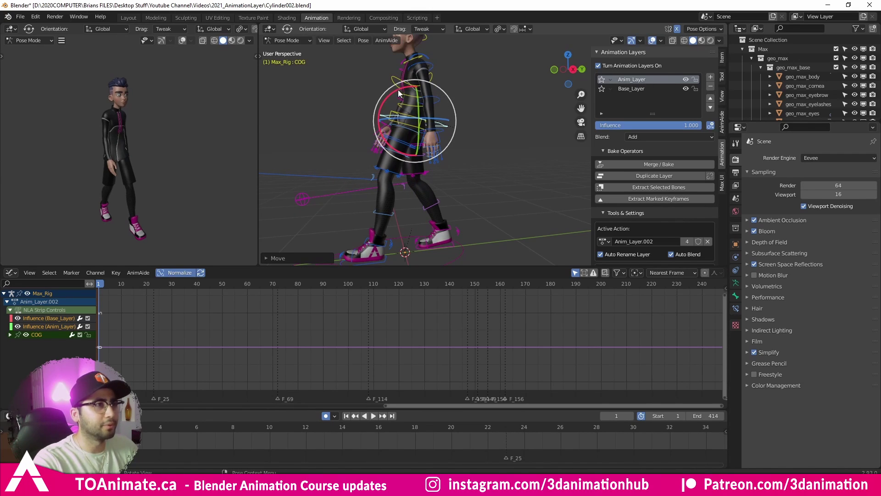
left_click_drag(398, 90, 416, 87)
Rotate the two torso mid controls and the chest control about 26 degrees so the upper body bends farther backward.
middle_click_drag(415, 86, 434, 181)
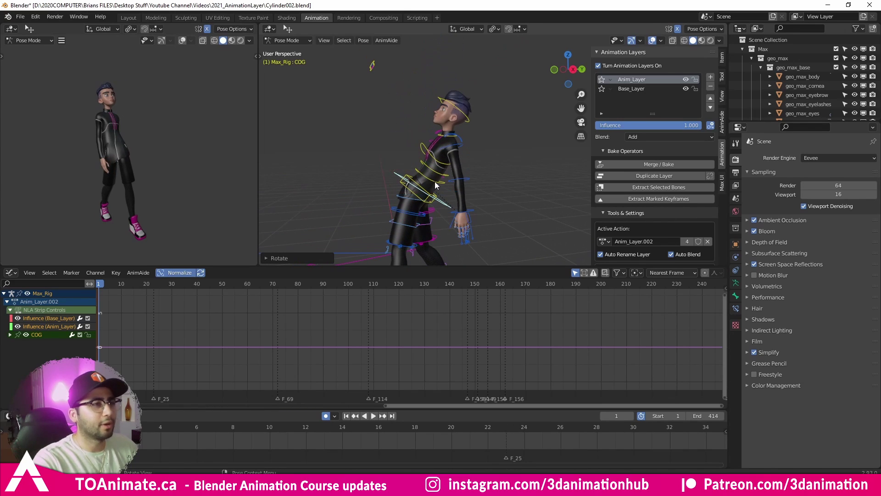
left_click(431, 173)
left_click(431, 163)
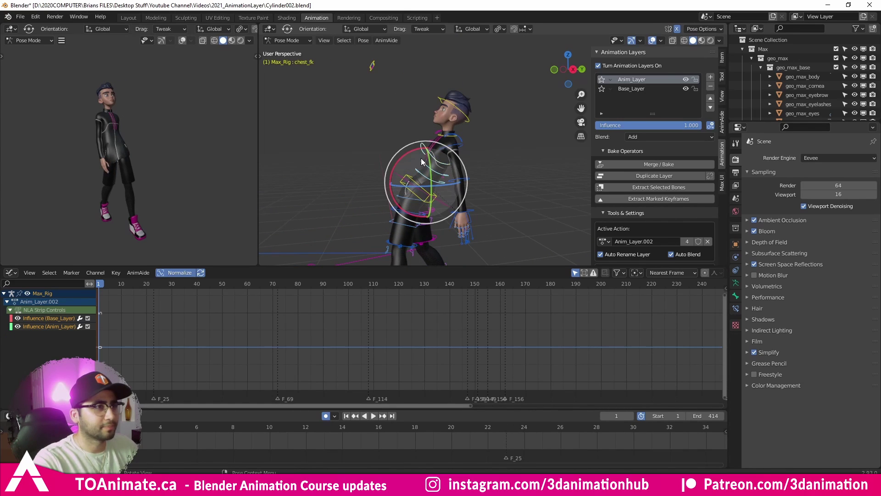
left_click_drag(408, 152, 426, 175)
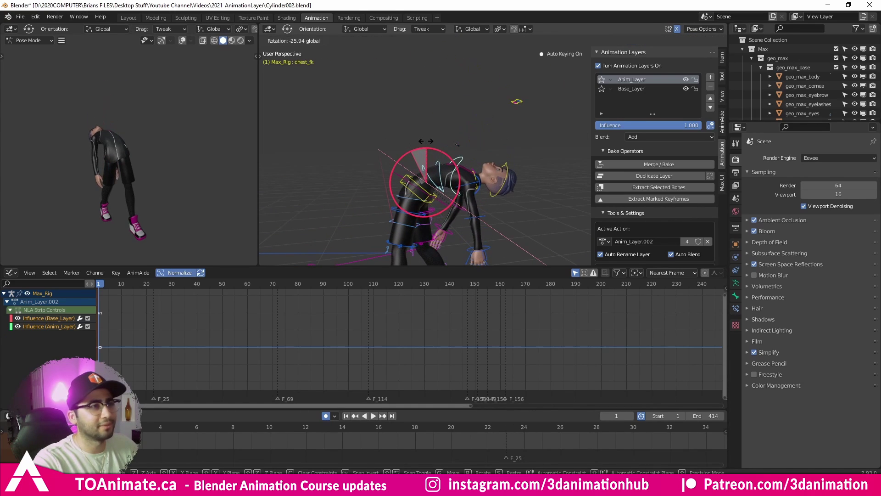
middle_click_drag(436, 158, 413, 163)
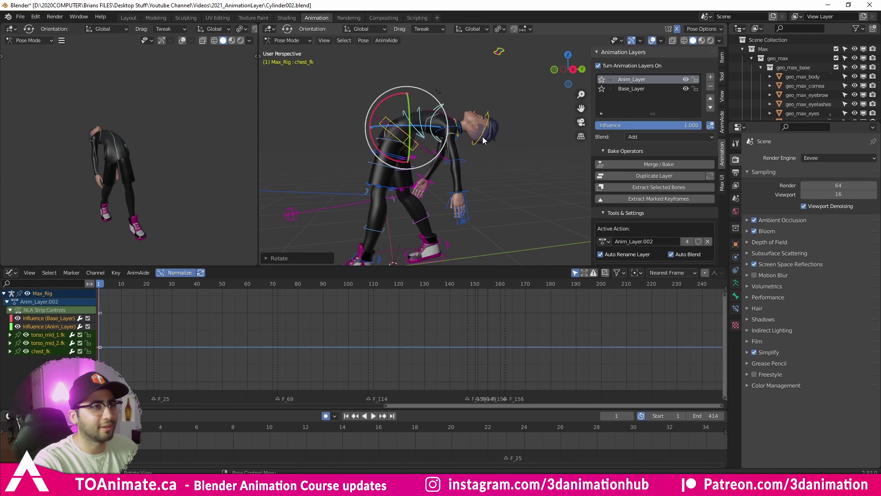
Rotate the neck control so the head tips farther back, and hide the viewport overlays.
left_click(459, 137)
left_click_drag(438, 156, 427, 174)
key("shift+alt+z")
key("w")
middle_click_drag(425, 178, 429, 156)
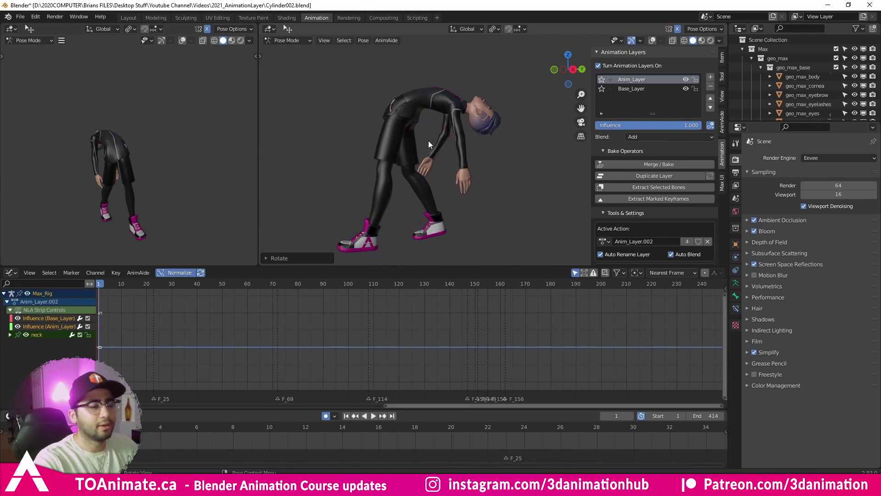
Play the animation and examine the backward-bent walk in the viewport.
key("Right")
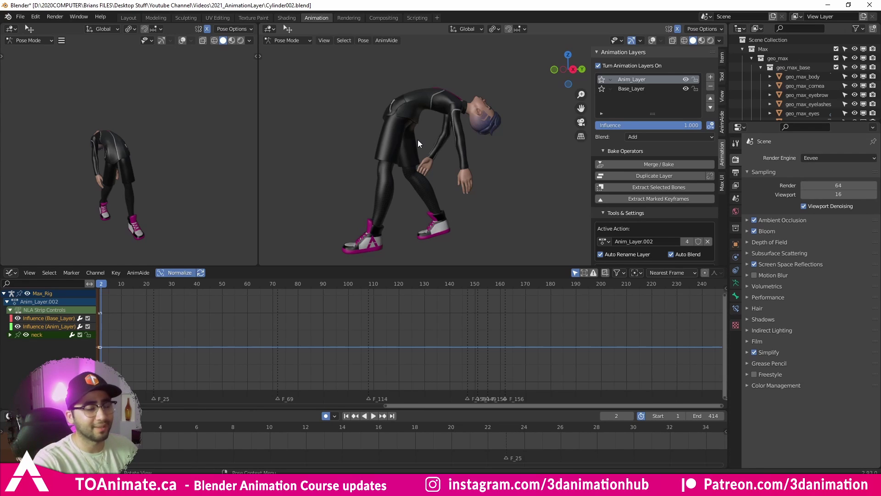
key("space")
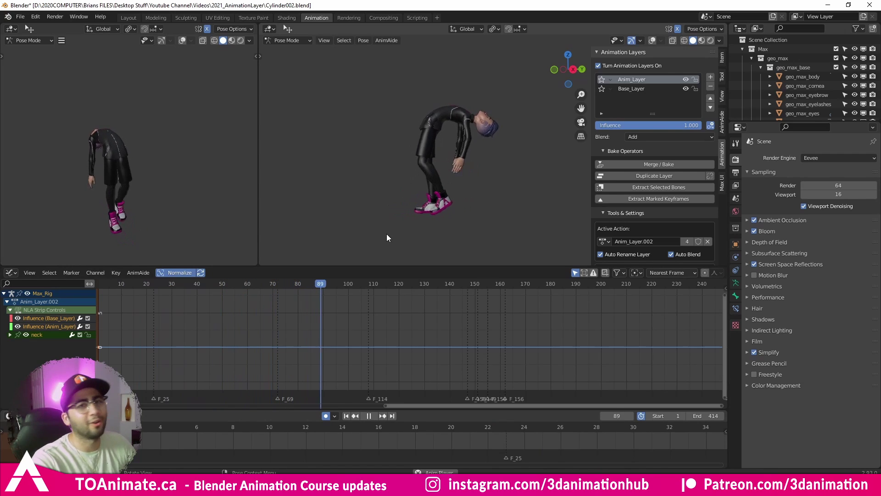
middle_click_drag(372, 188, 478, 145)
scroll(485, 183, "up", 3)
middle_click_drag(486, 184, 410, 158)
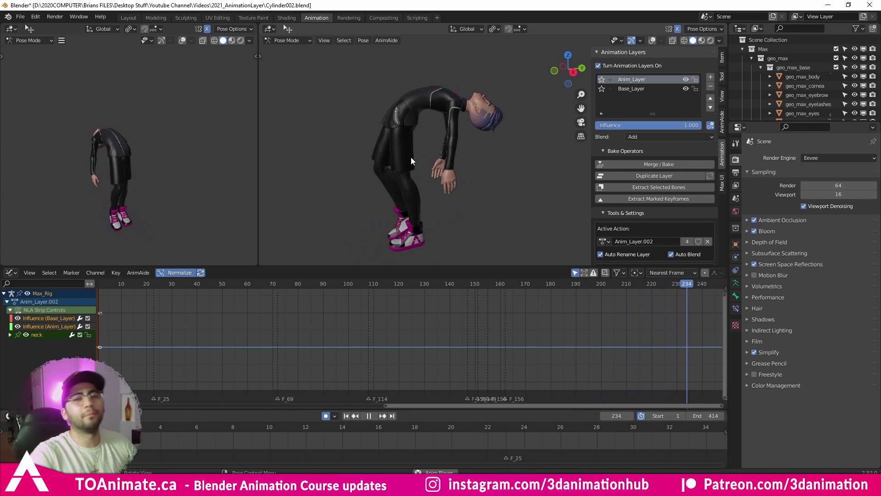
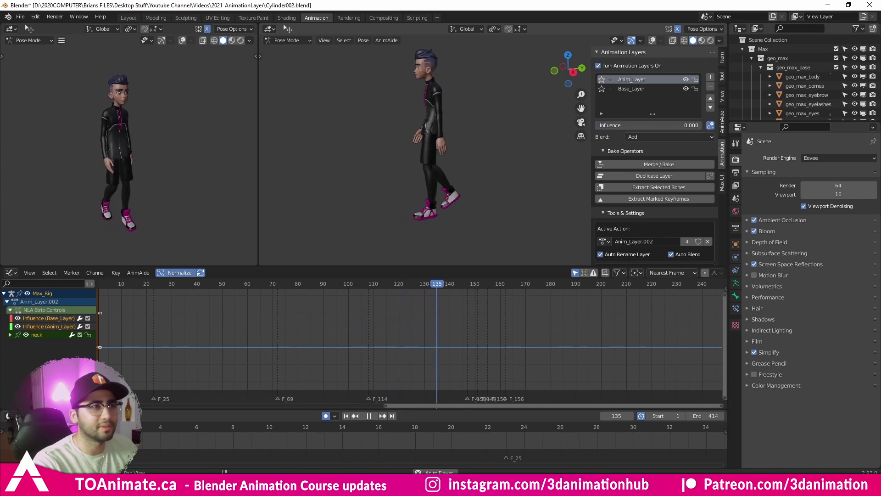
Try an influence of 0.594 on Anim_Layer, then set it to 1.000 and keyframe it at frame 1.
left_click_drag(623, 125, 657, 126)
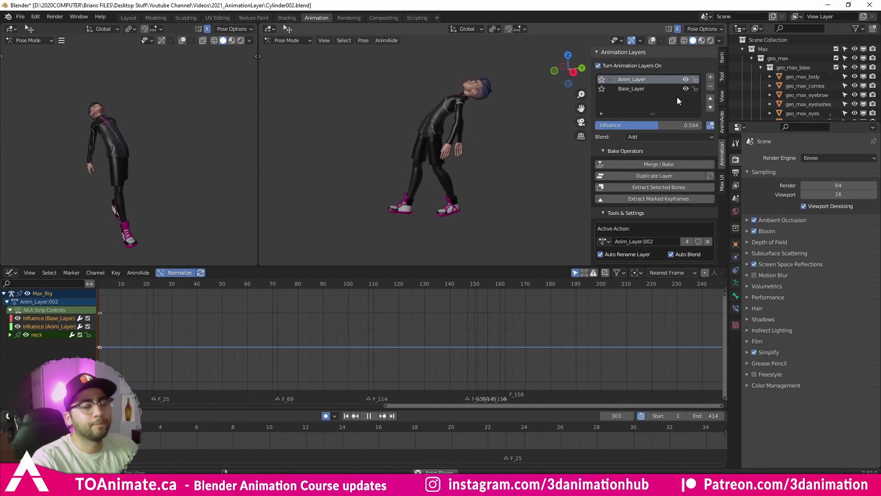
left_click_drag(620, 127, 709, 126)
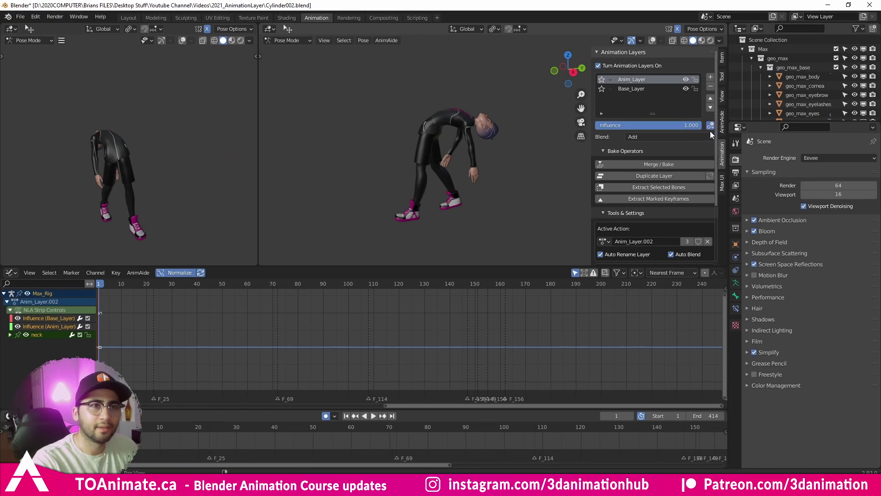
left_click(711, 125)
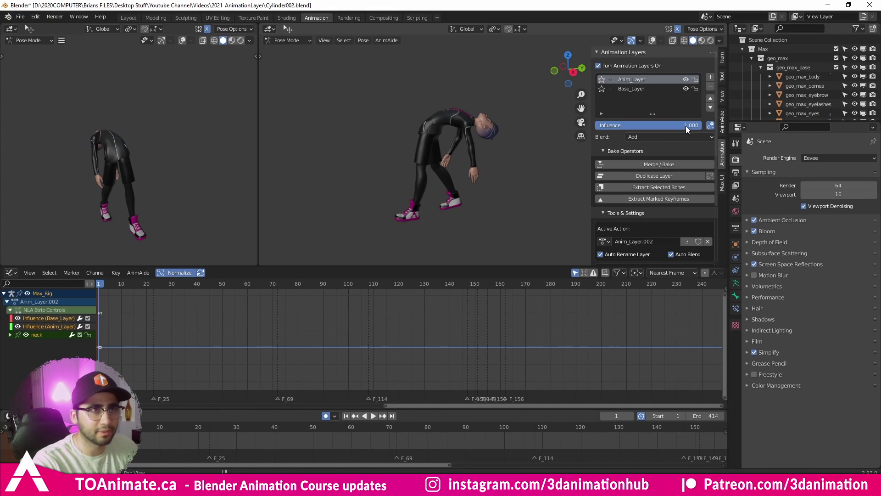
right_click(688, 125)
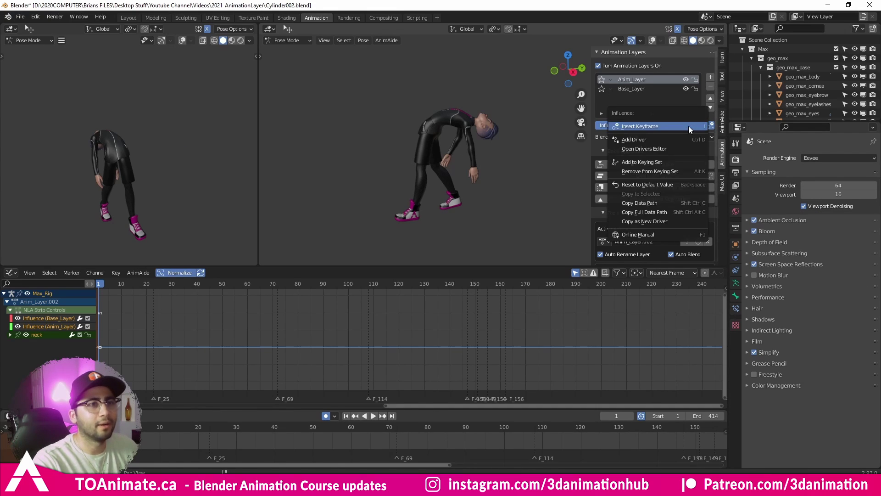
left_click(663, 122)
Set Anim_Layer's influence to 0 at frame 100 and insert a keyframe for it.
key("space")
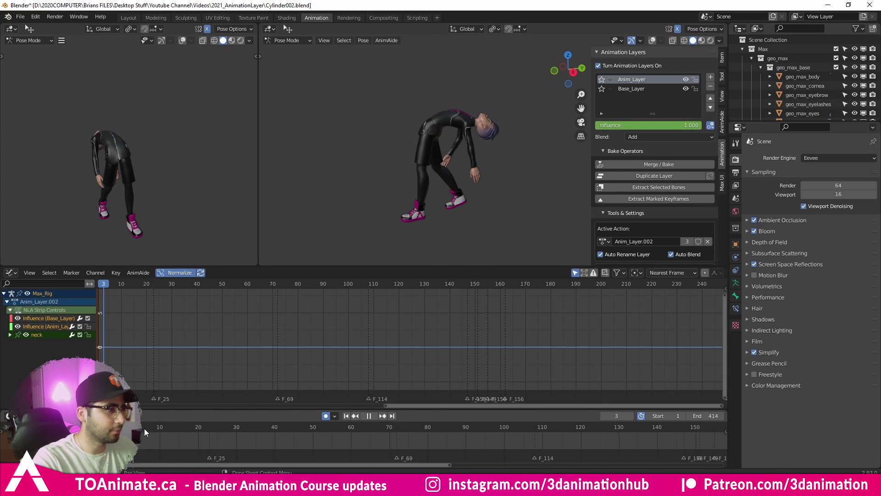
left_click_drag(144, 428, 505, 428)
left_click_drag(689, 126, 680, 126)
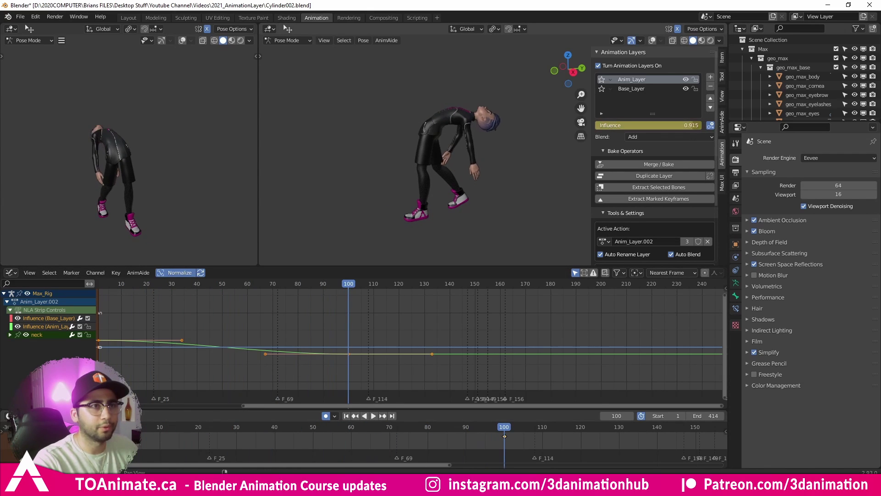
right_click(685, 126)
left_click(674, 130)
Play the animation from frame 1 and examine how the bent pose fades out with the keyframed influence.
key("shift+Left")
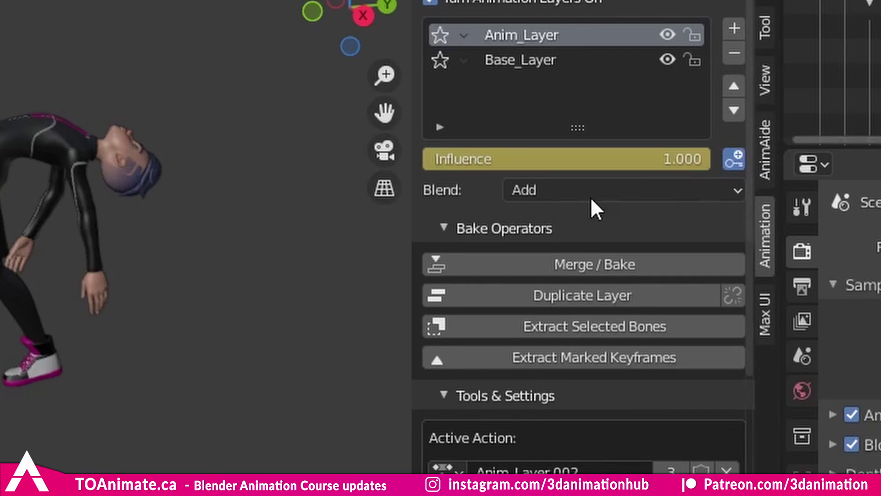
key("space")
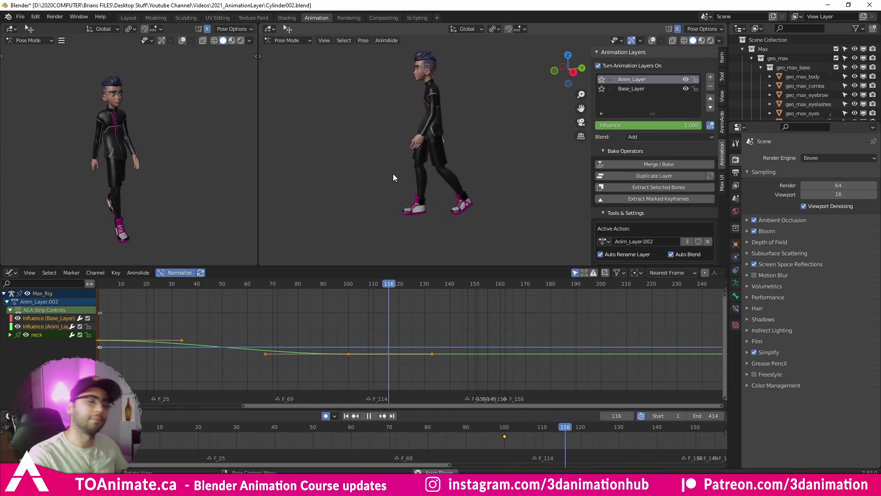
scroll(606, 430, "down", 4)
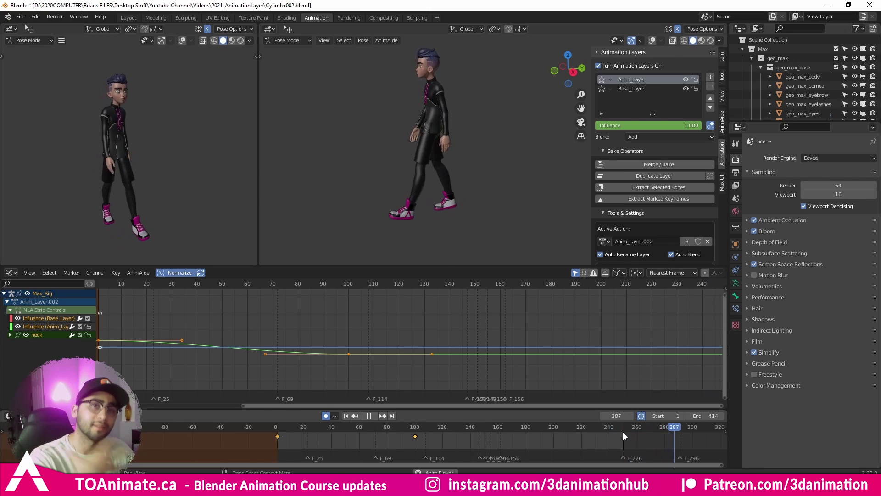
key("space")
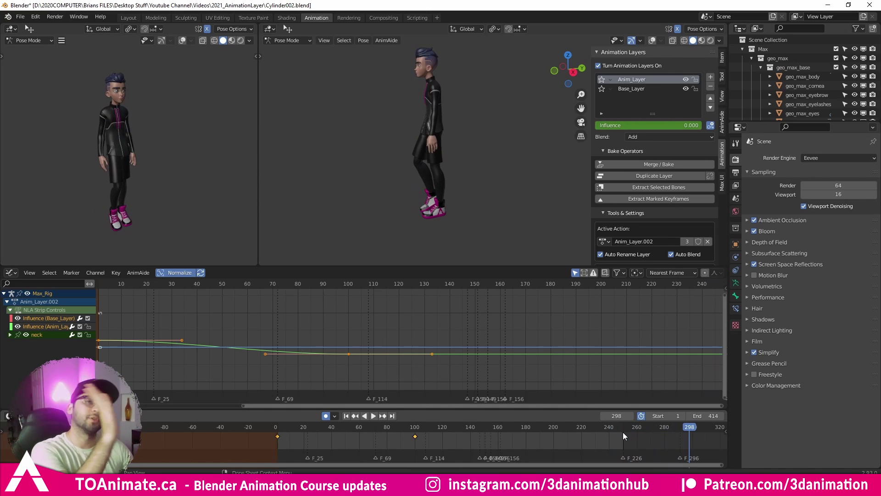
key("shift+Left")
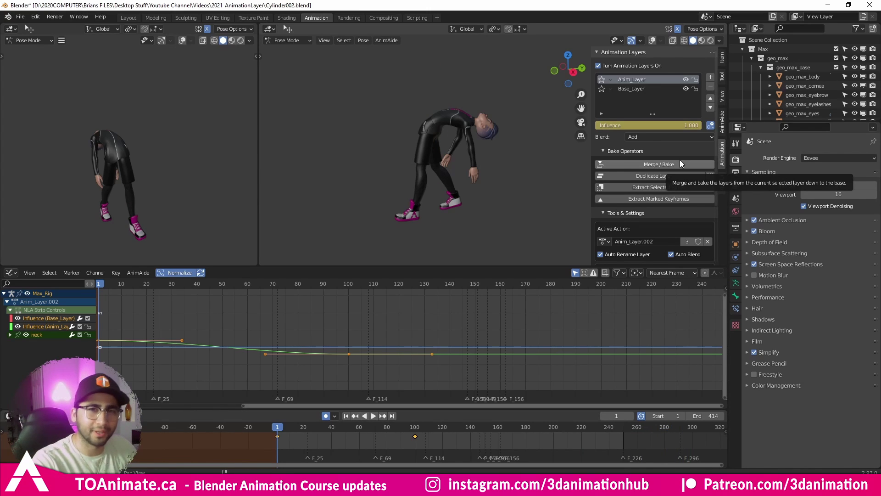
key("space")
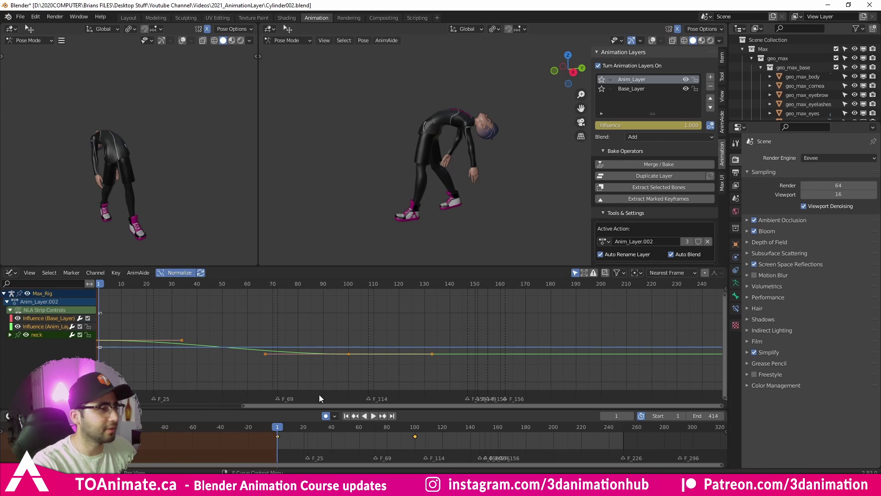
key("space")
Switch Anim_Layer's blend mode to Replace and preview the walk from frame 1.
left_click(648, 136)
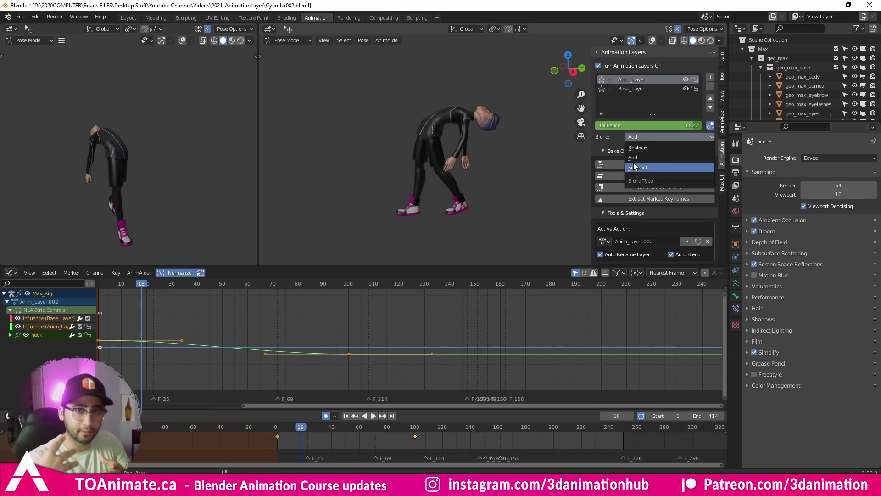
left_click(647, 147)
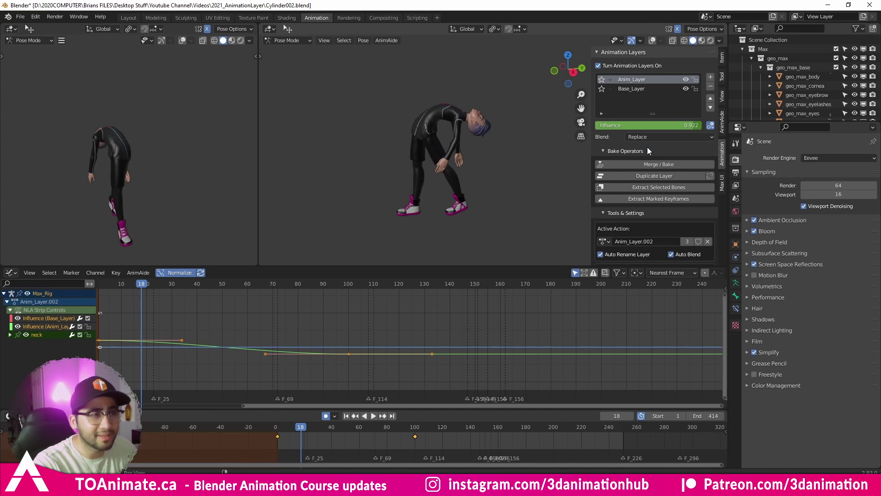
left_click(279, 427)
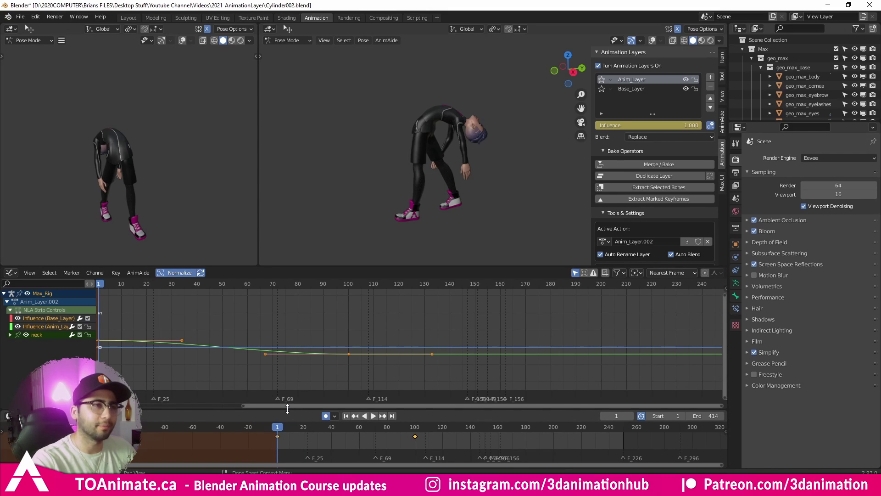
key("space")
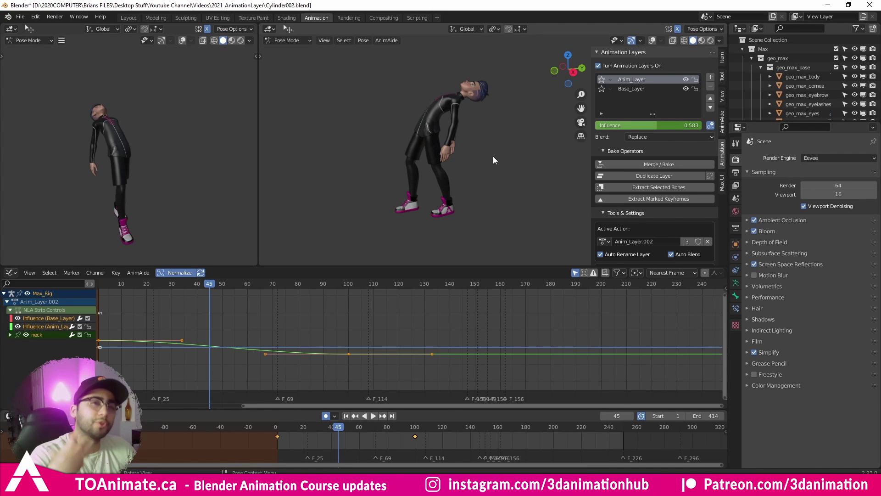
left_click_drag(281, 427, 294, 427)
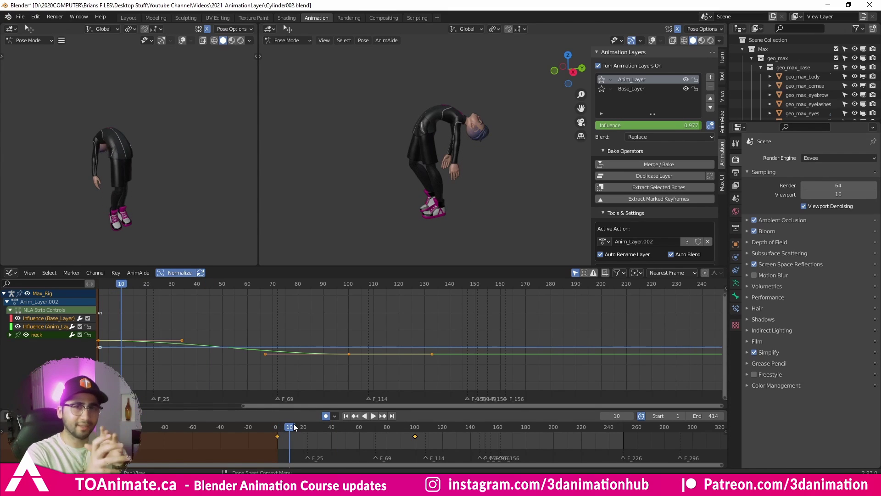
Set Anim_Layer's blend mode back to Add and play the opening frames for comparison.
left_click(644, 136)
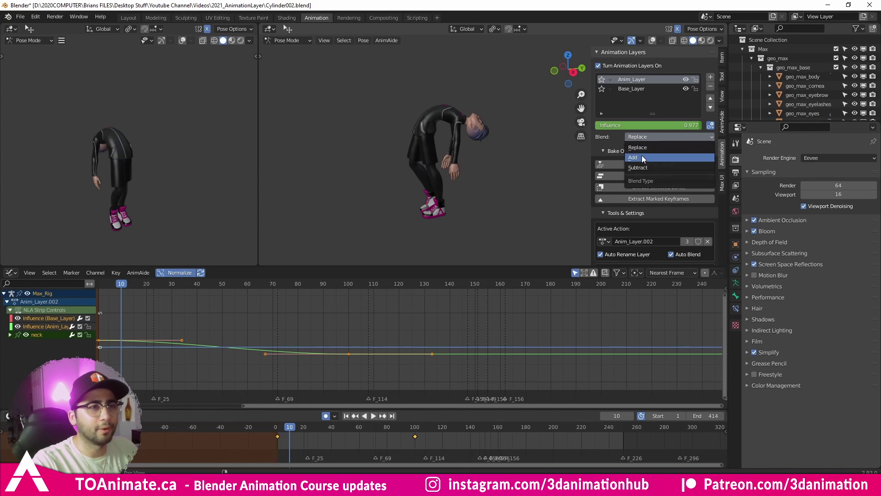
left_click(641, 155)
left_click(279, 428)
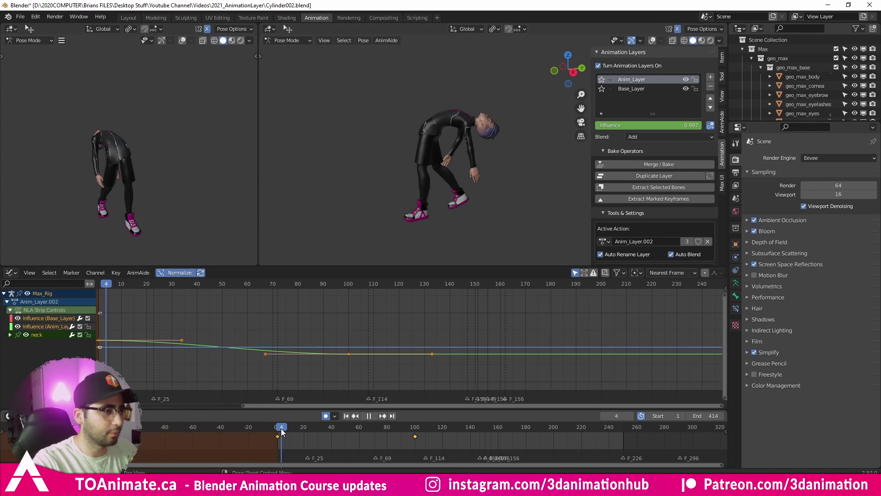
key("space")
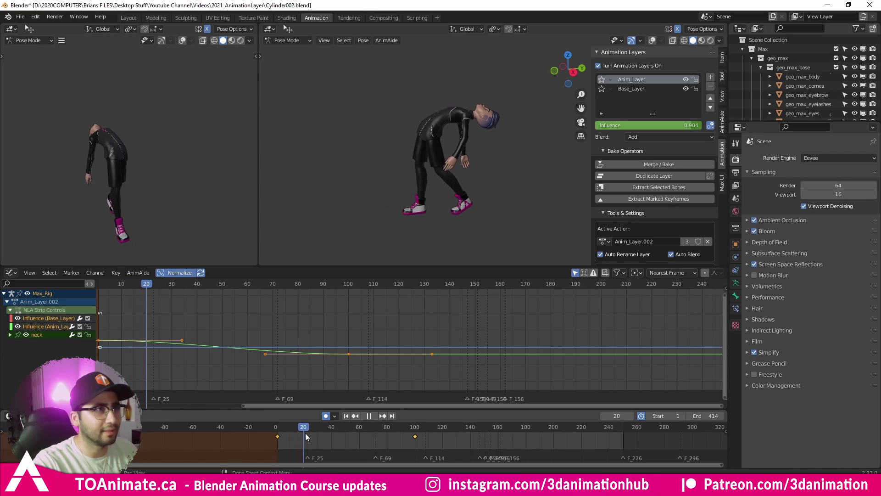
key("space")
Try the Subtract blend mode on Anim_Layer and advance one frame to check the pose.
left_click(645, 137)
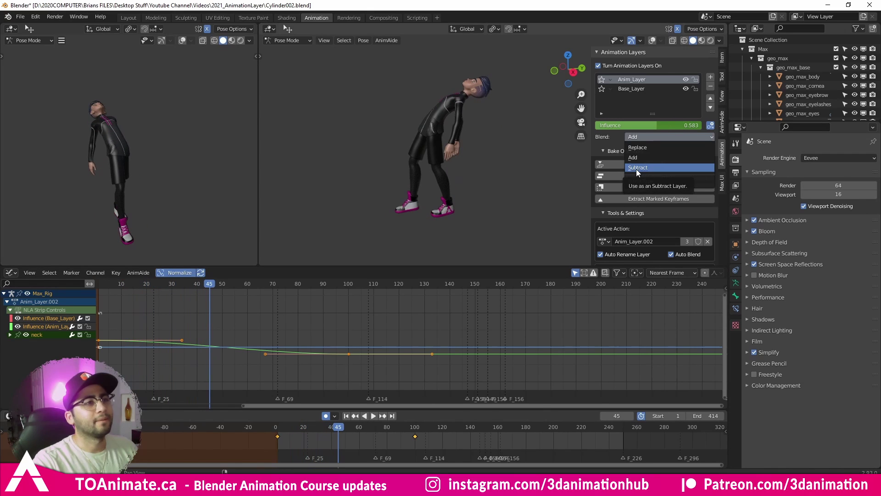
left_click(636, 168)
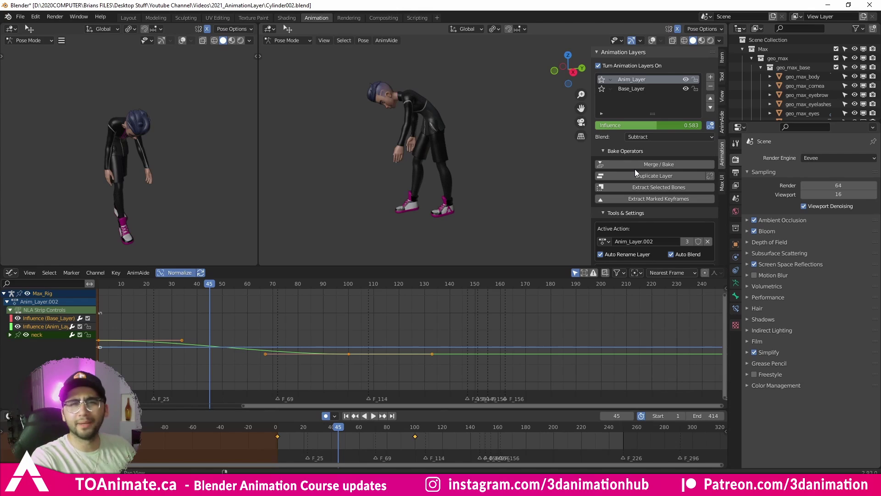
key("Right")
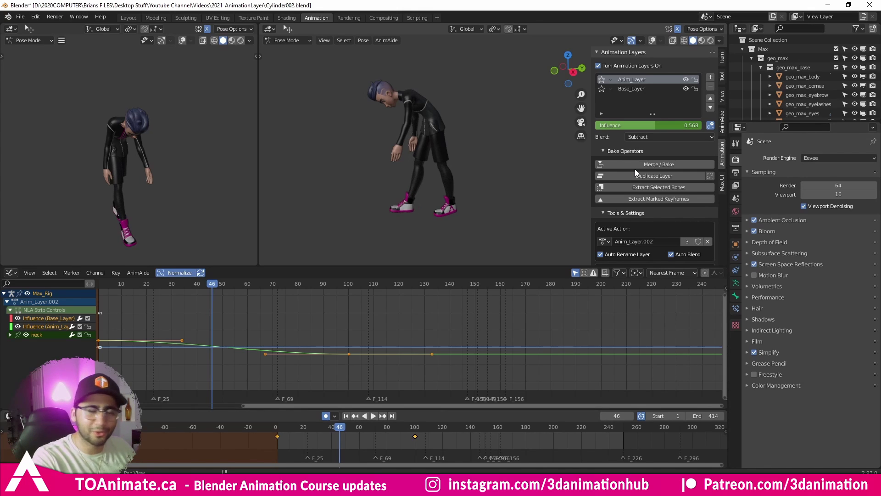
Restore Anim_Layer's blend mode to Add and preview the animation from its beginning.
left_click(660, 139)
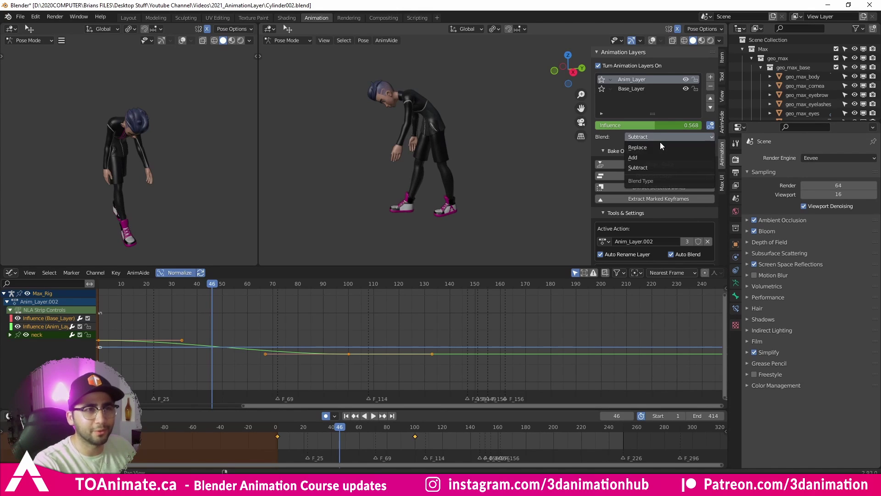
left_click(646, 156)
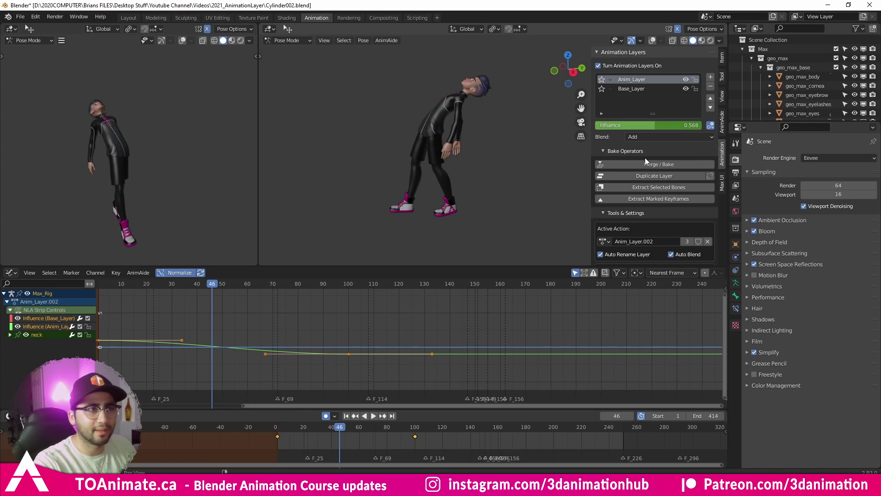
left_click(276, 432)
key("space")
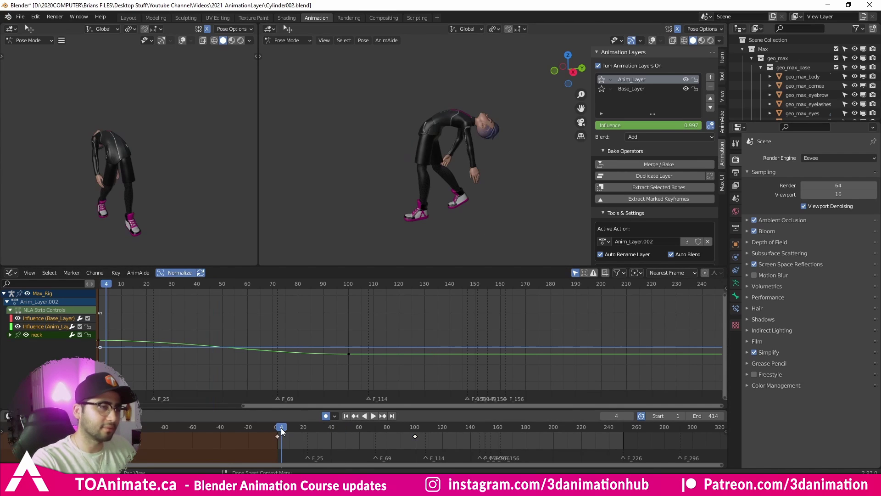
Play the layered walk past the frame 100 influence keyframe and return to frame 1.
key("space")
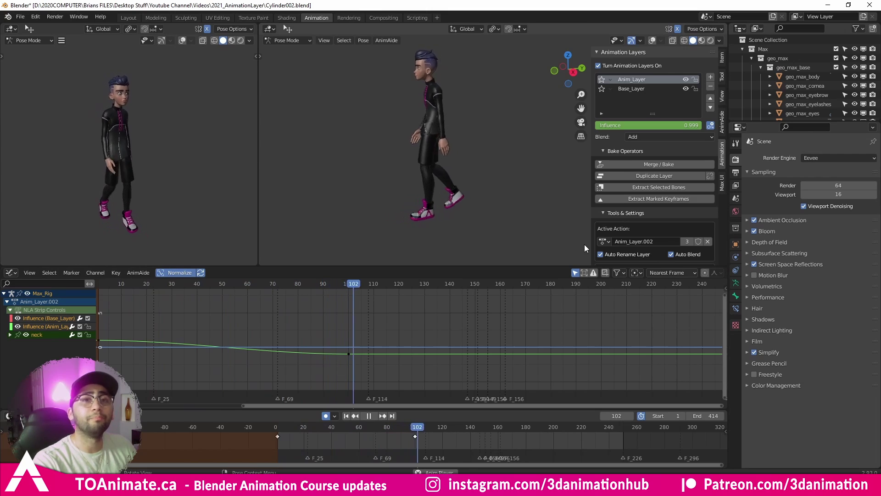
key("space")
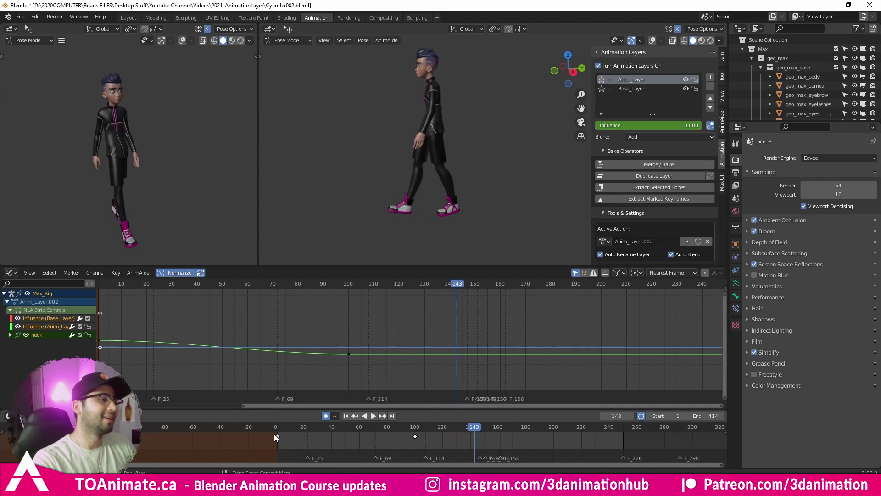
left_click(278, 430)
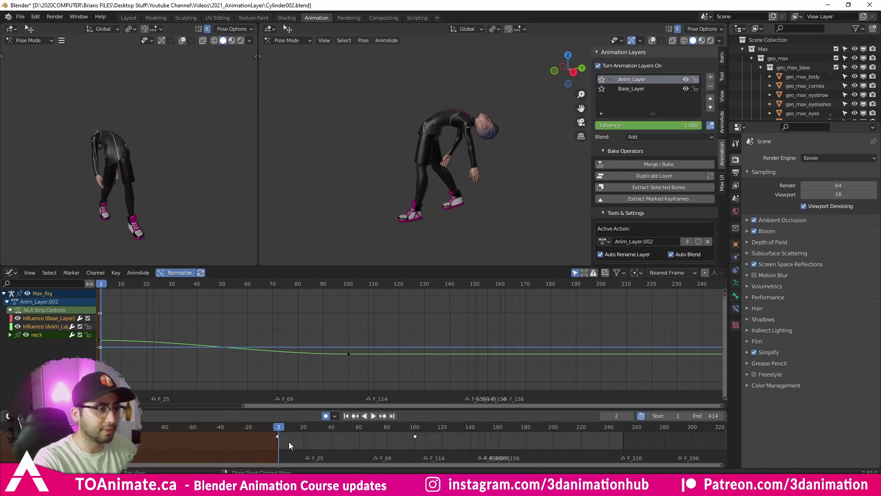
left_click(277, 427)
key("space")
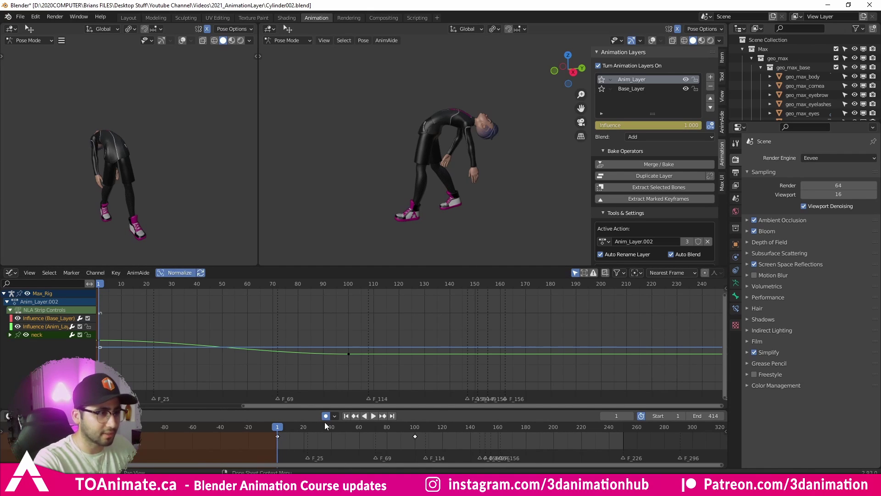
Check the pose at the last frame, 414, and go back to frame 1.
scroll(585, 459, "down", 5)
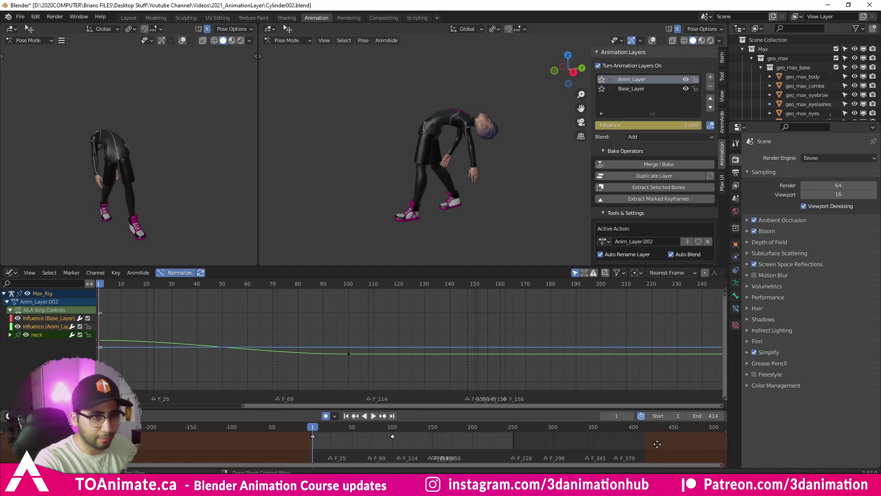
left_click(616, 427)
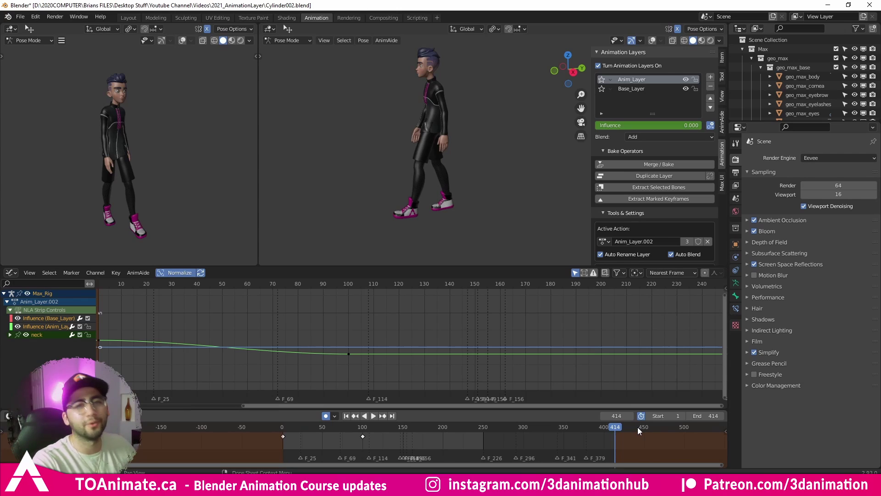
left_click(285, 427)
key("shift+Left")
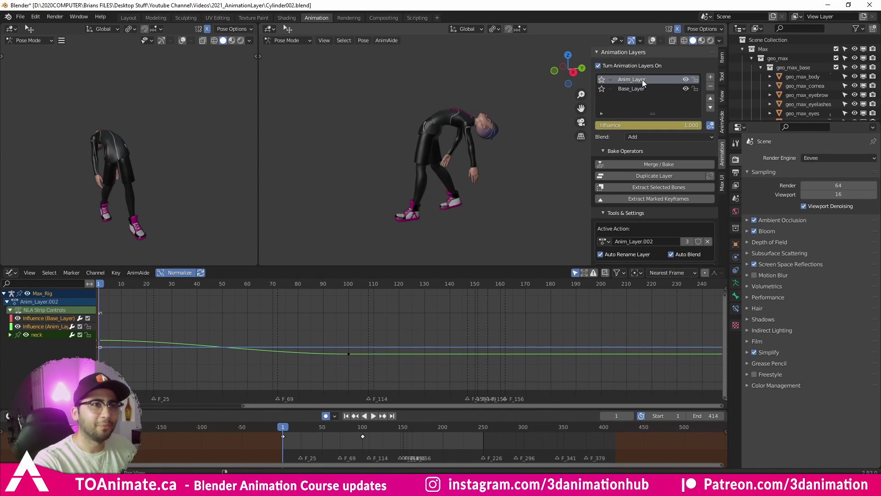
Merge Anim_Layer down into the base layer with bake type Anim Layers, operator Merge, direction Down and Smart Bake enabled.
left_click(653, 169)
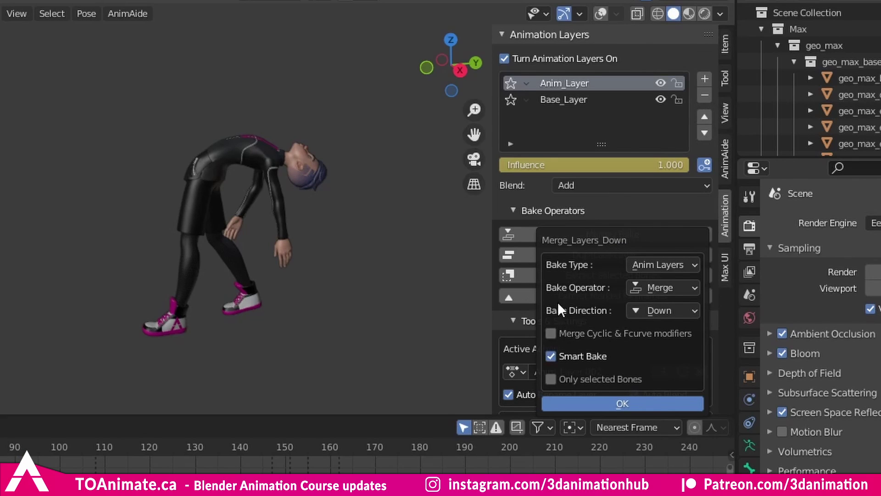
left_click(679, 309)
left_click(679, 309)
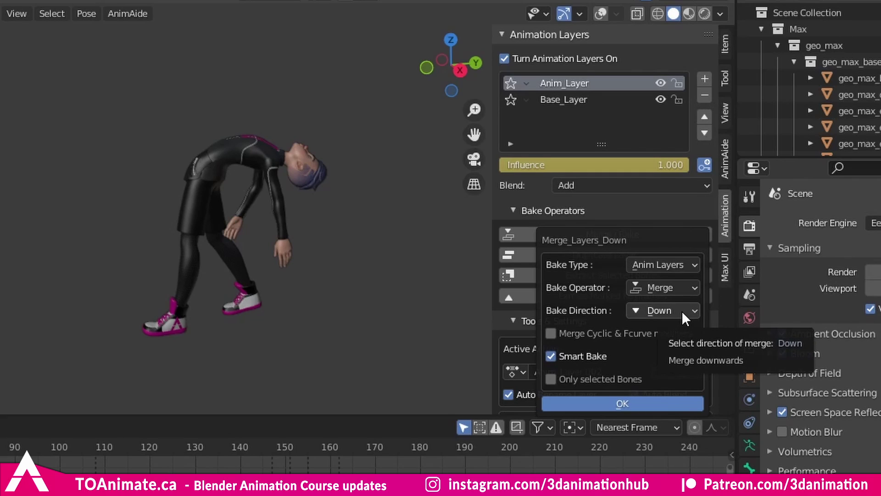
left_click(689, 289)
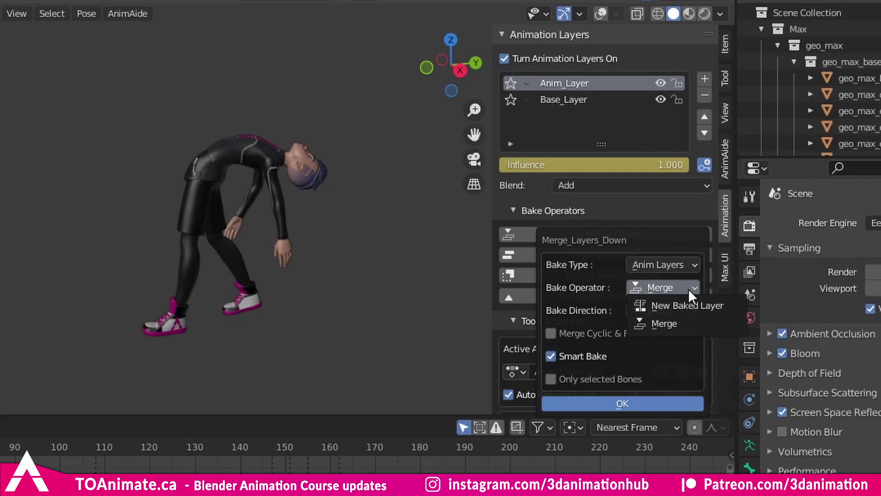
left_click(688, 286)
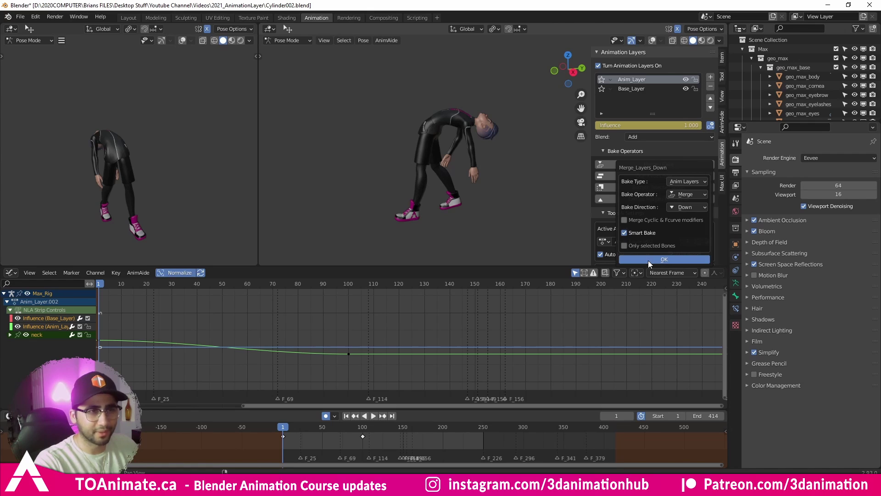
left_click(648, 260)
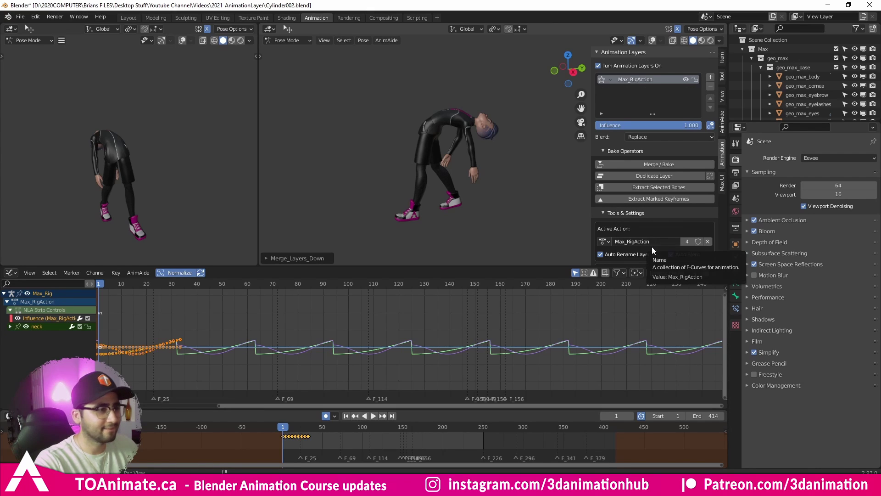
Play the merged Max_RigAction animation, then replay it from frame 1 to review the baked walk.
key("space")
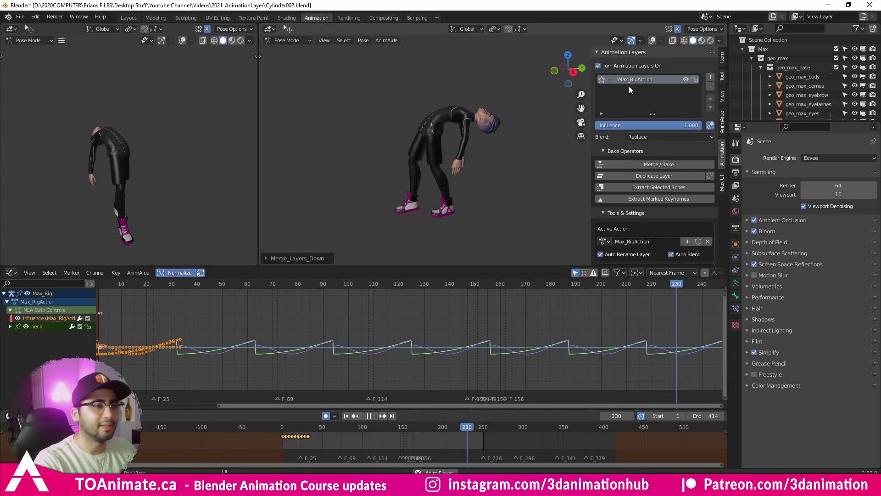
key("space")
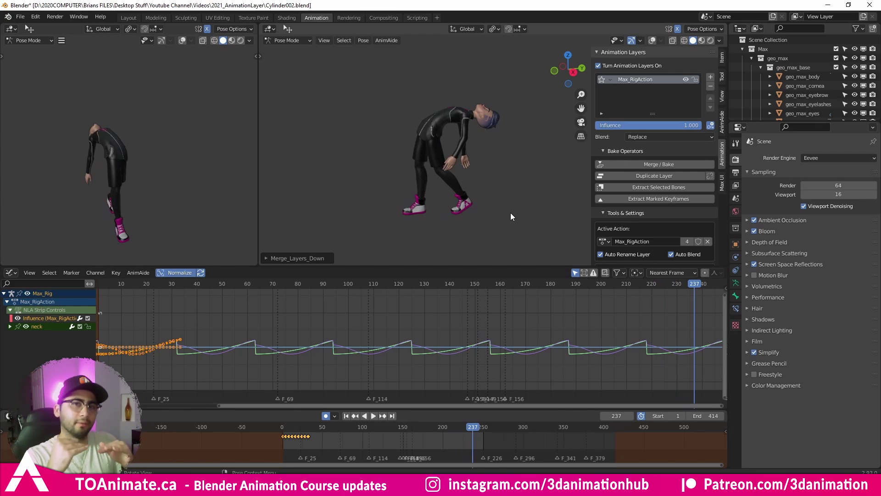
left_click(283, 426)
key("space")
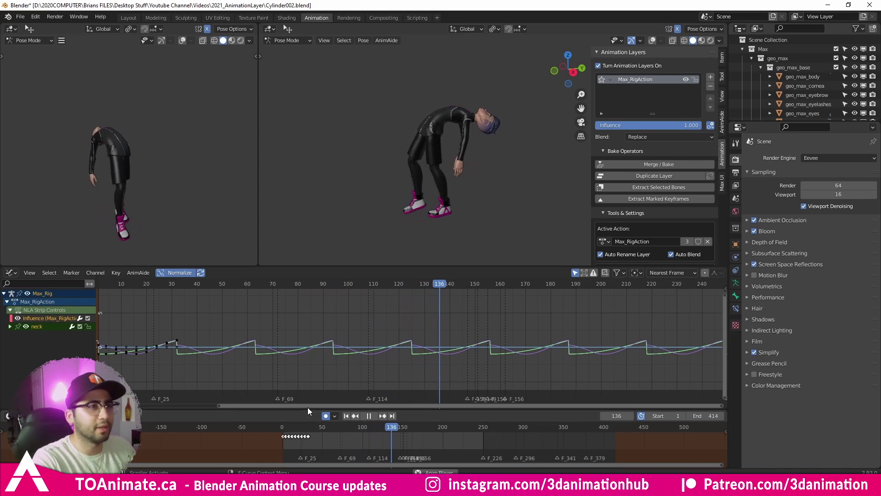
key("space")
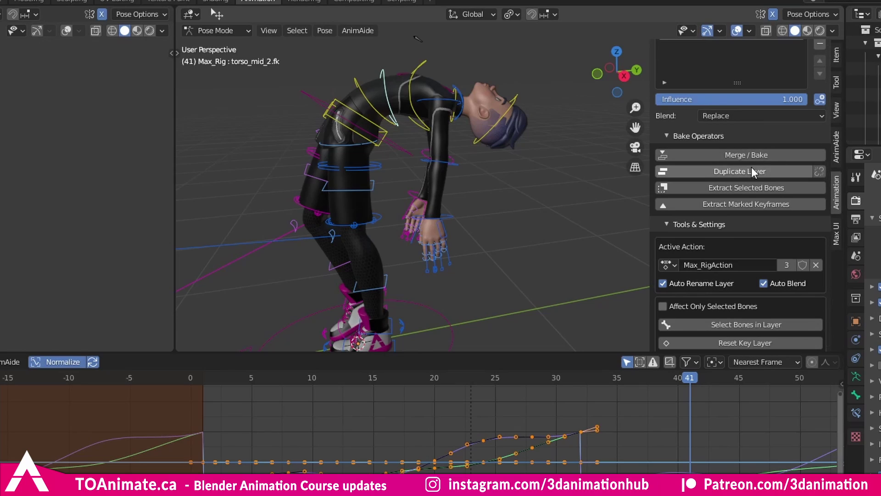
Add an animation layer above Max_RigAction and rotate the neck and head upward at frame 41.
scroll(761, 168, "up", 3)
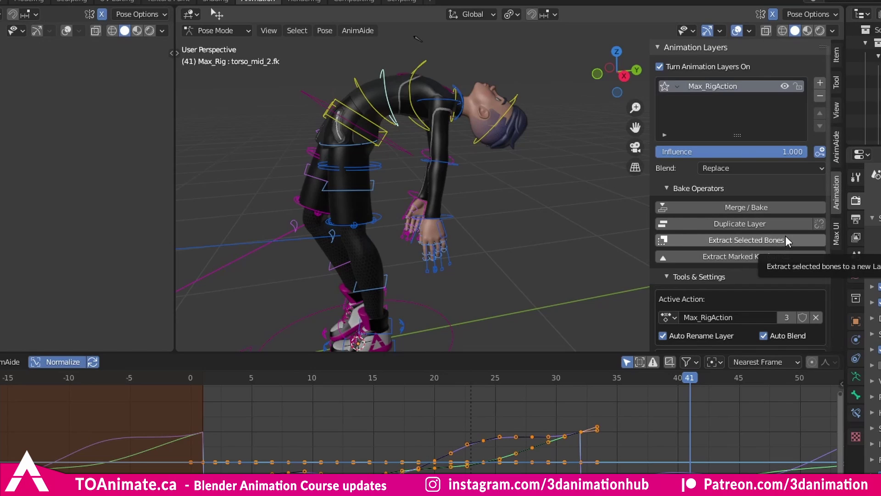
scroll(780, 240, "down", 5)
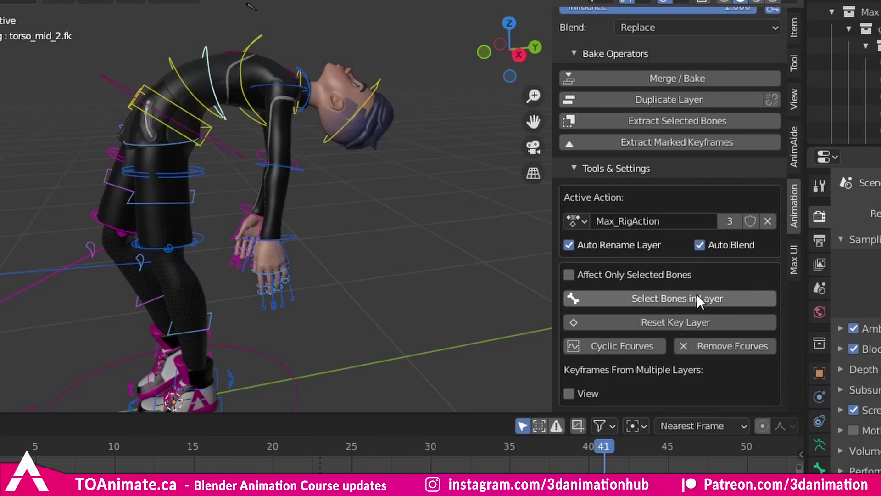
scroll(629, 117, "up", 8)
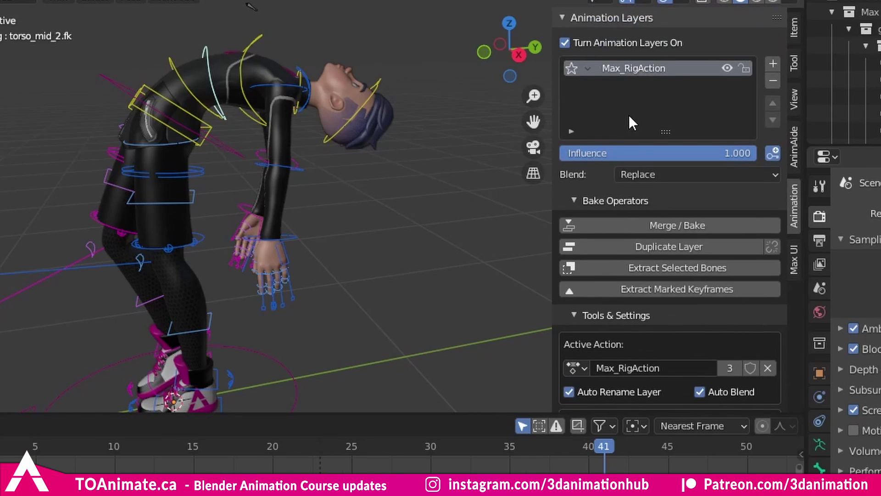
left_click(773, 64)
left_click(354, 122)
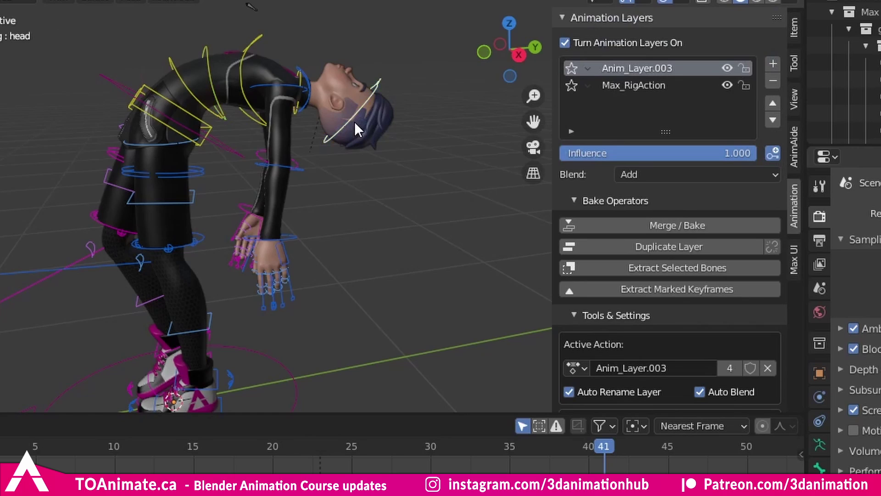
left_click_drag(287, 43, 305, 114)
left_click(297, 112)
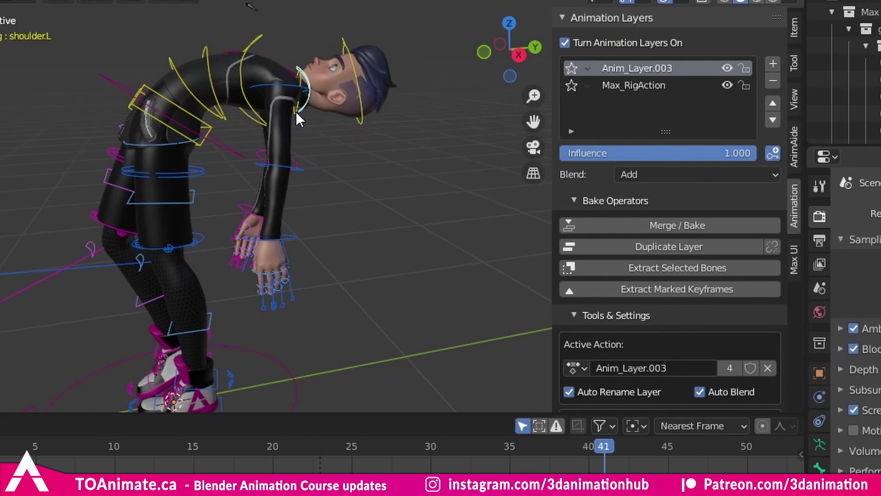
left_click(287, 43)
left_click_drag(287, 44, 386, 201)
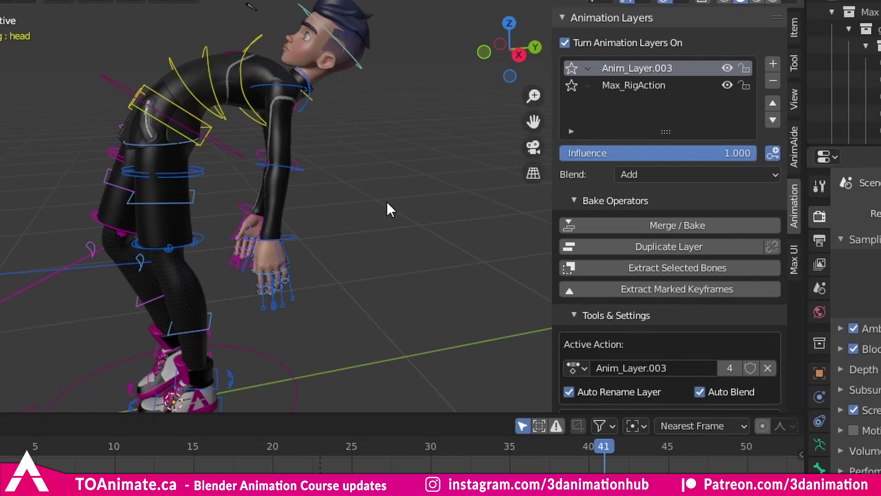
Rename the new upper animation layer to Bob and select the bones in that layer.
double_click(643, 70)
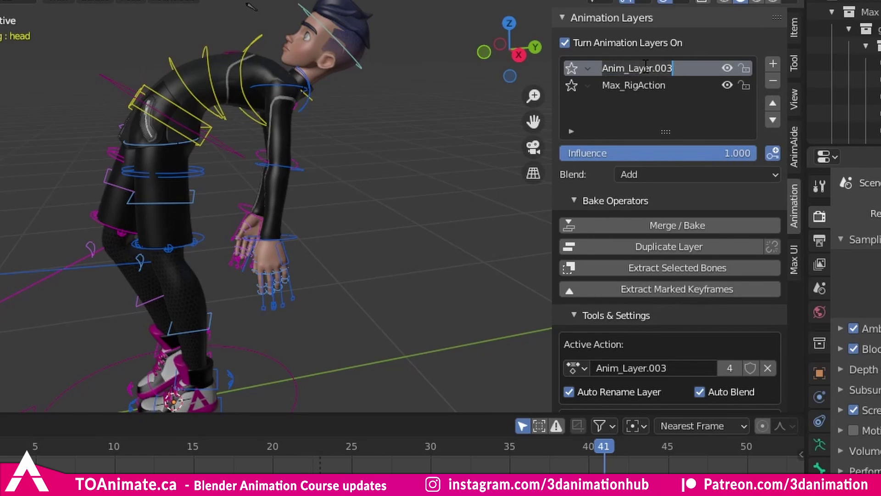
type("Bob")
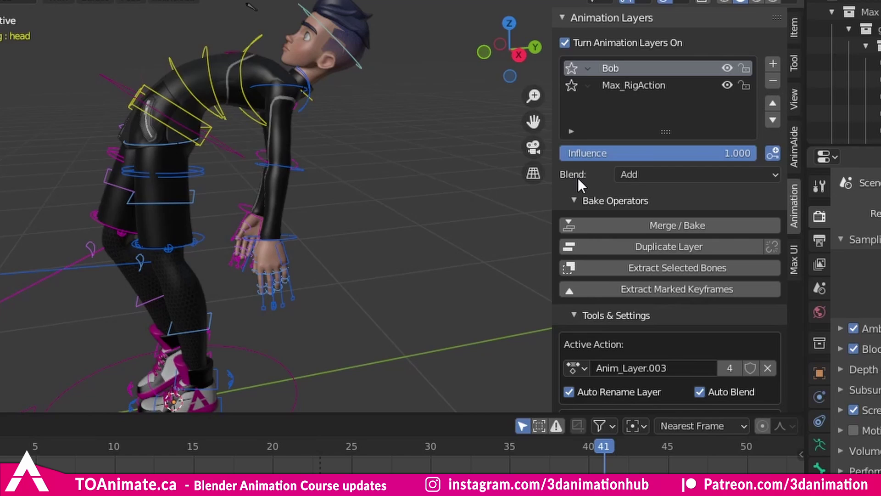
scroll(664, 197, "down", 6)
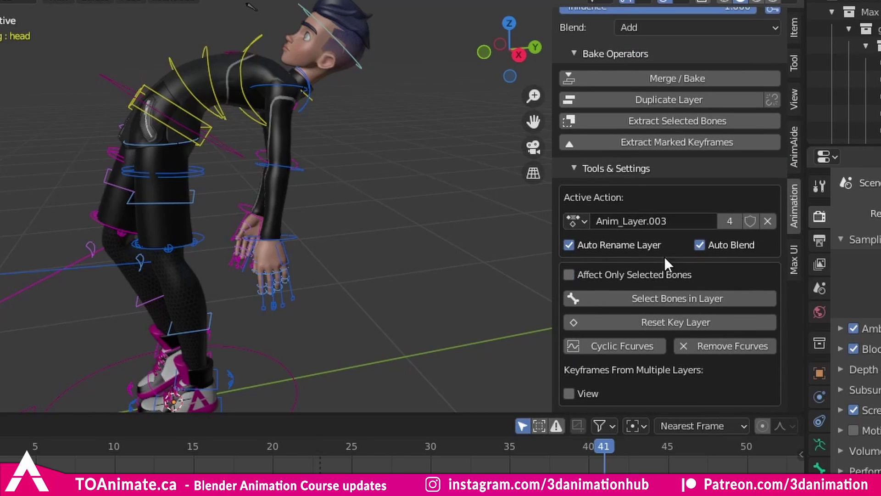
left_click(658, 294)
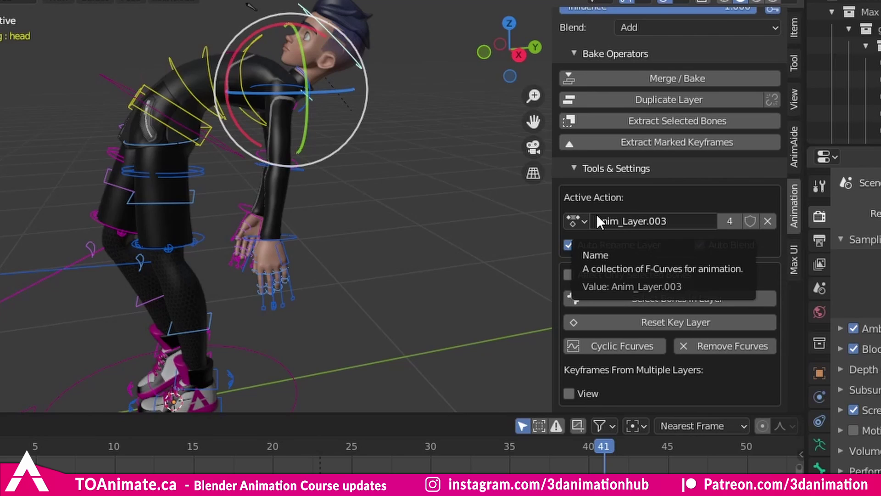
Inspect the list of actions available as the Bob layer's active action and view the posed rig.
left_click(575, 221)
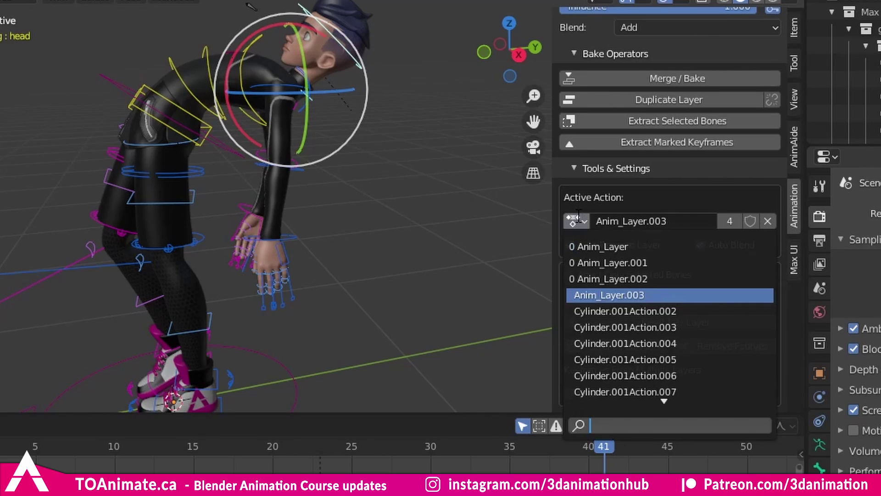
left_click(581, 221)
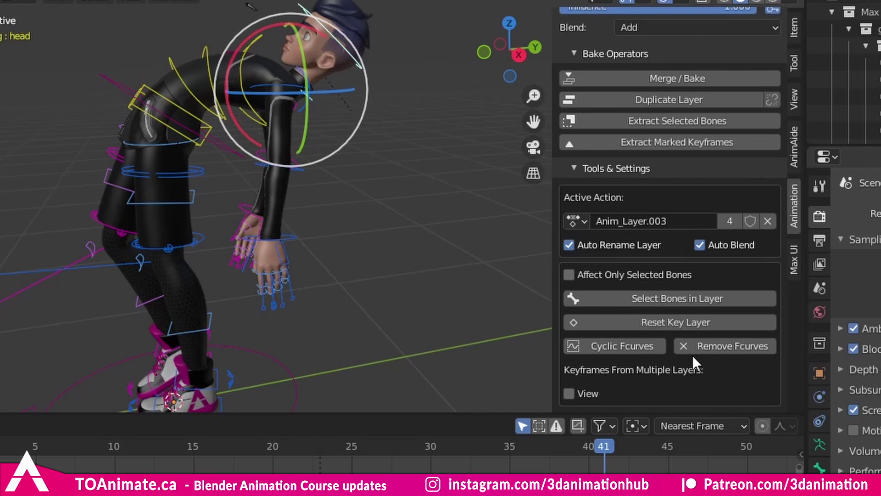
scroll(633, 241, "up", 5)
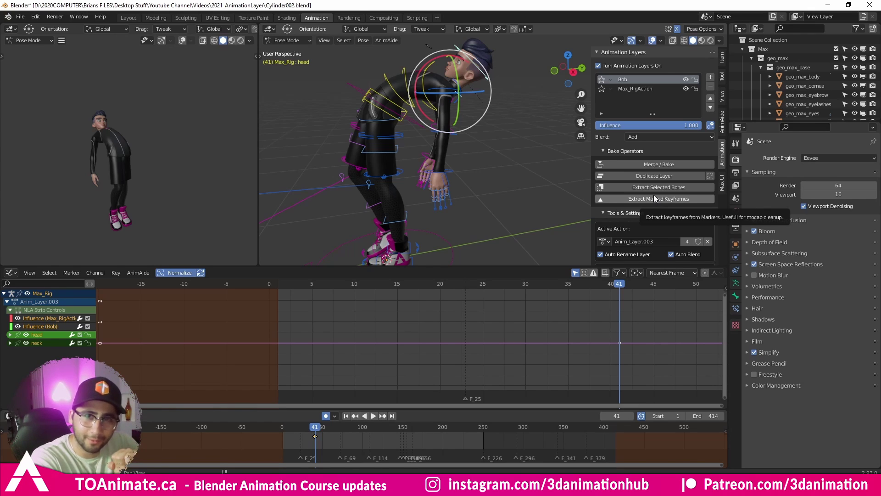
middle_click_drag(551, 211, 473, 218)
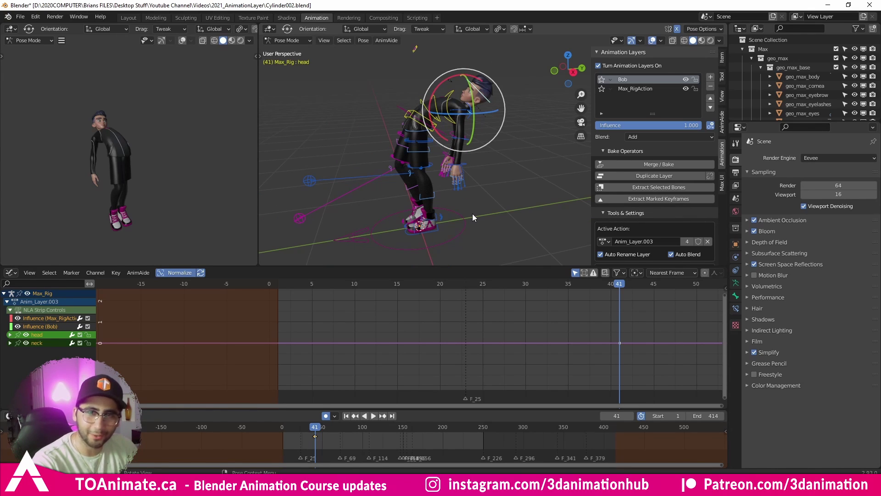